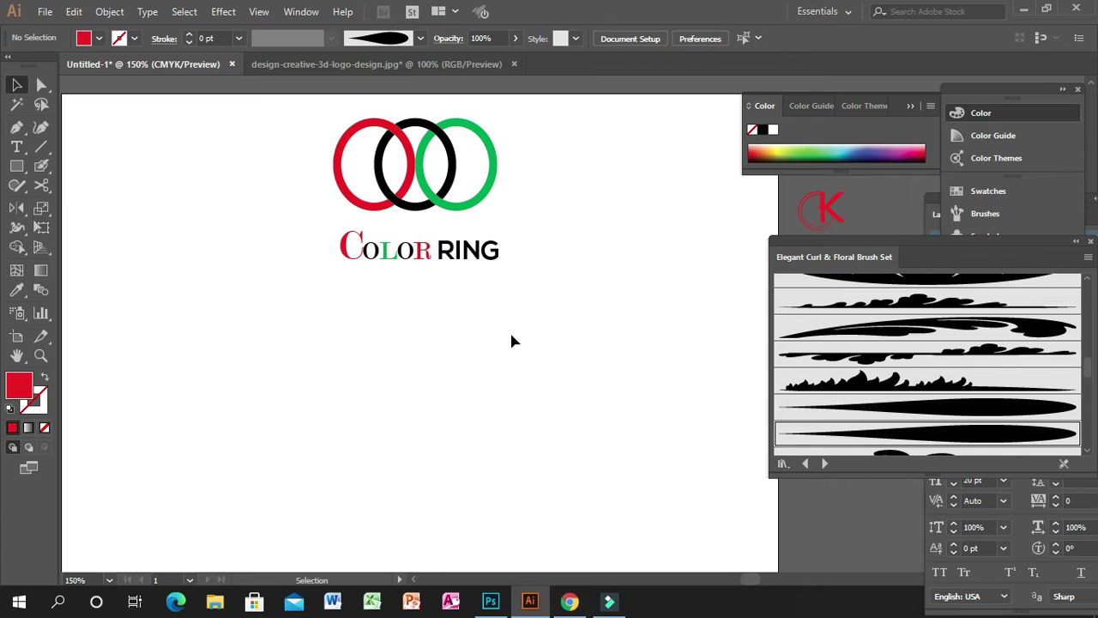
left_click_drag(284, 115, 555, 304)
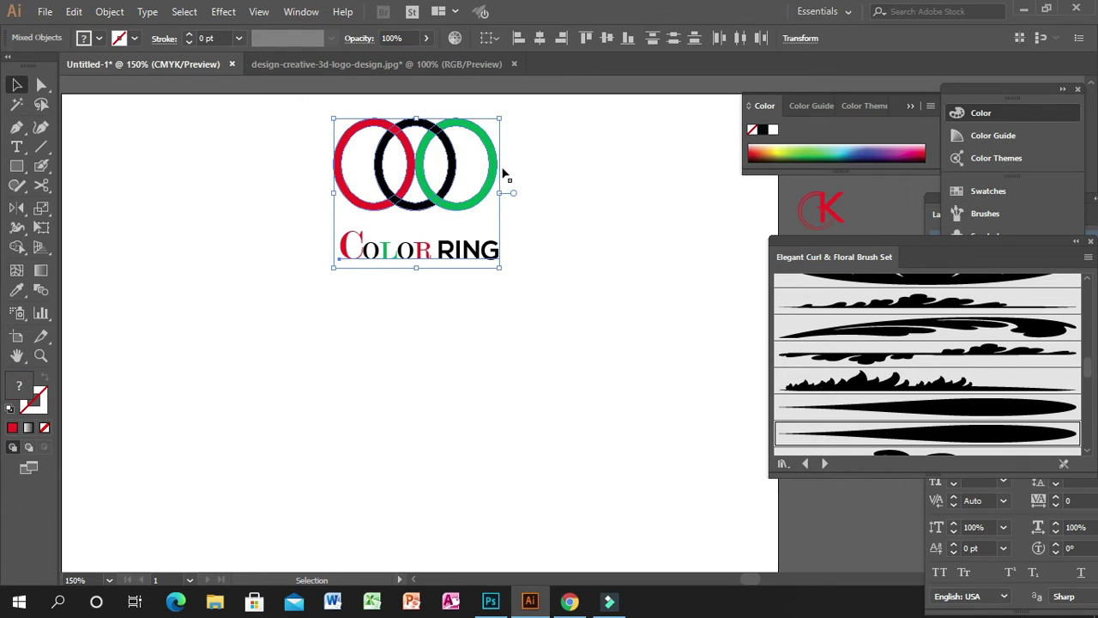
left_click(534, 333)
left_click_drag(567, 322, 289, 118)
left_click(475, 309)
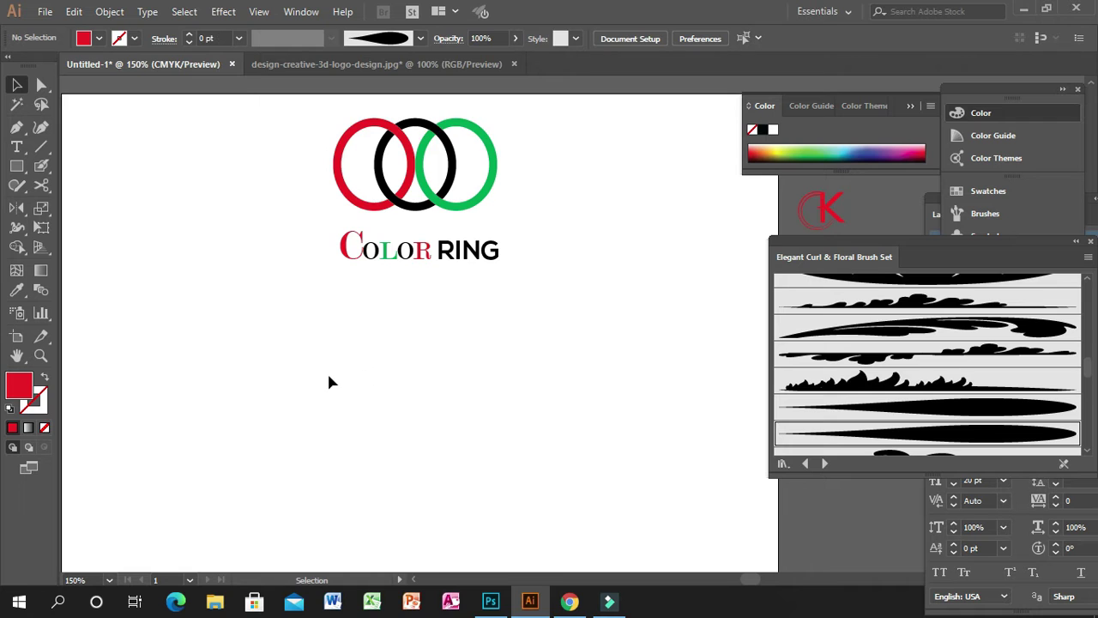
- Draw a red ellipse about 75 pt wide and 91 pt high below the Color Ring logo
left_click(20, 169)
left_click_drag(21, 169, 99, 208)
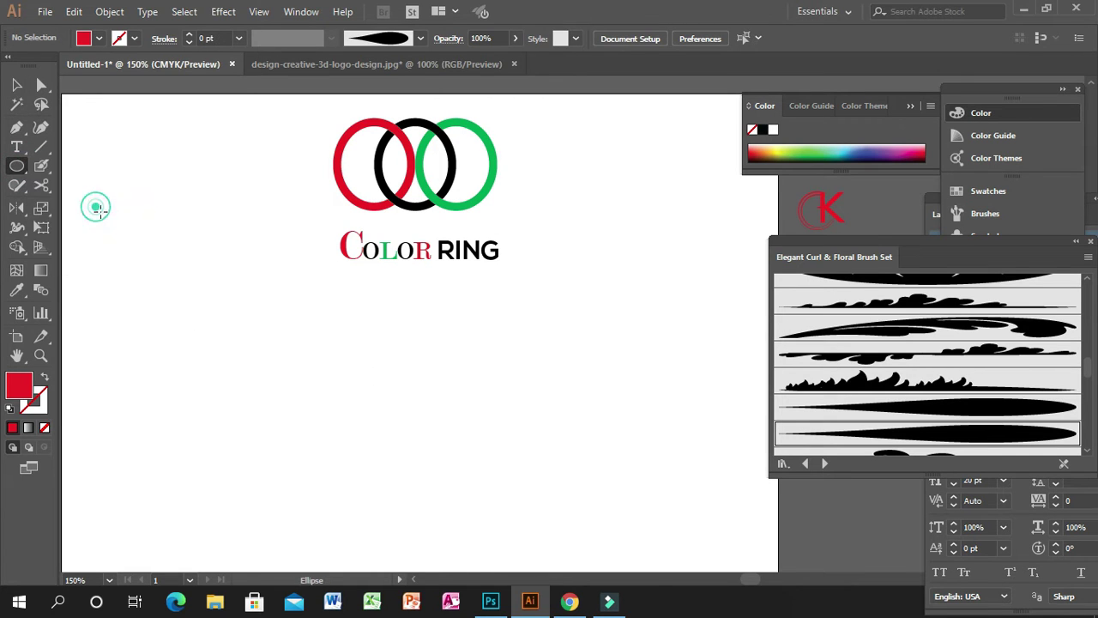
left_click_drag(201, 321, 297, 429)
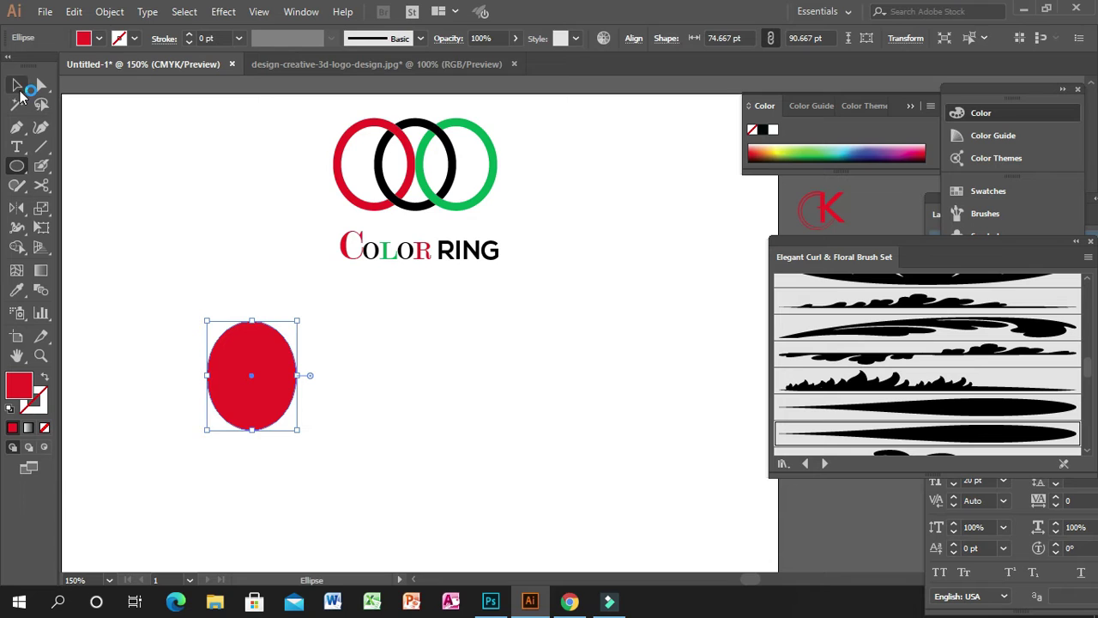
left_click(16, 84)
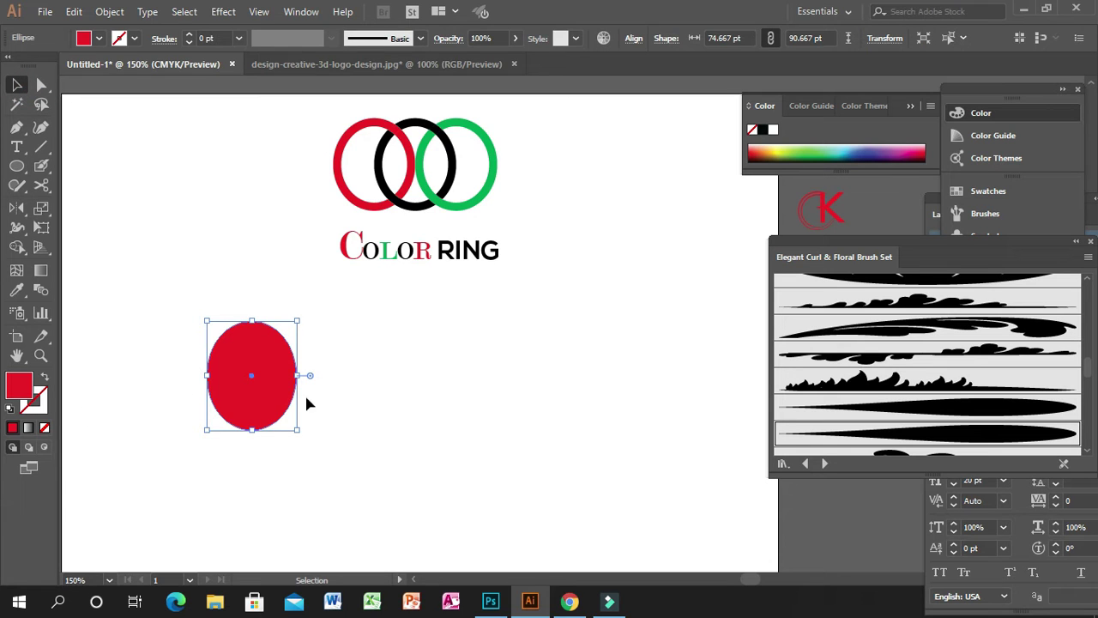
- Swap the ellipse's fill and stroke to leave a red outline, and set the stroke weight to 5 pt
left_click(45, 375)
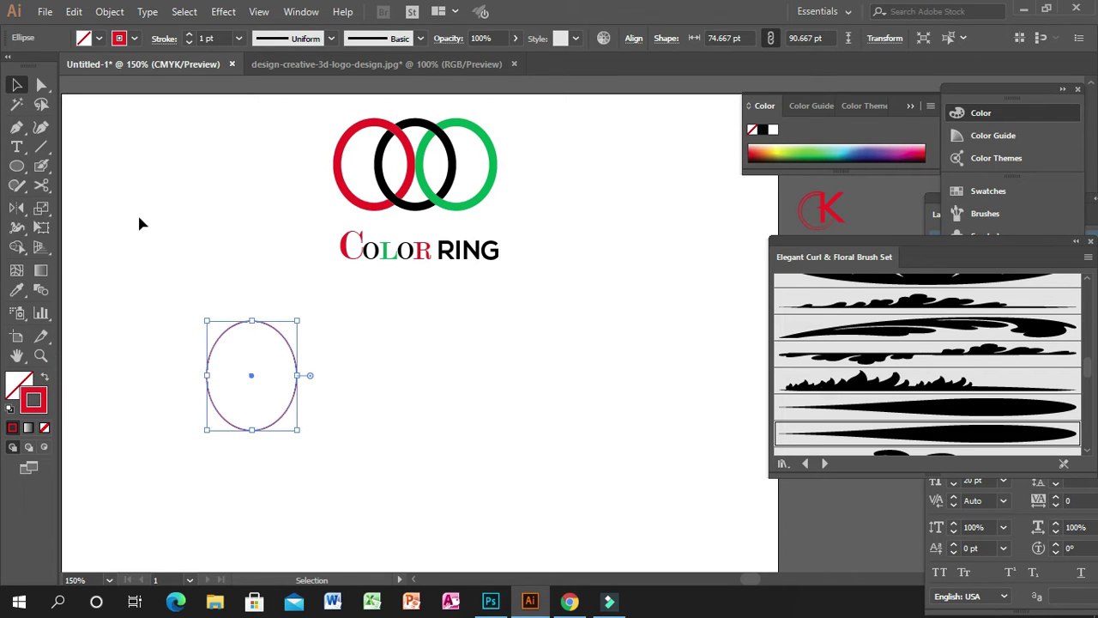
left_click(190, 35)
left_click(191, 35)
left_click(190, 35)
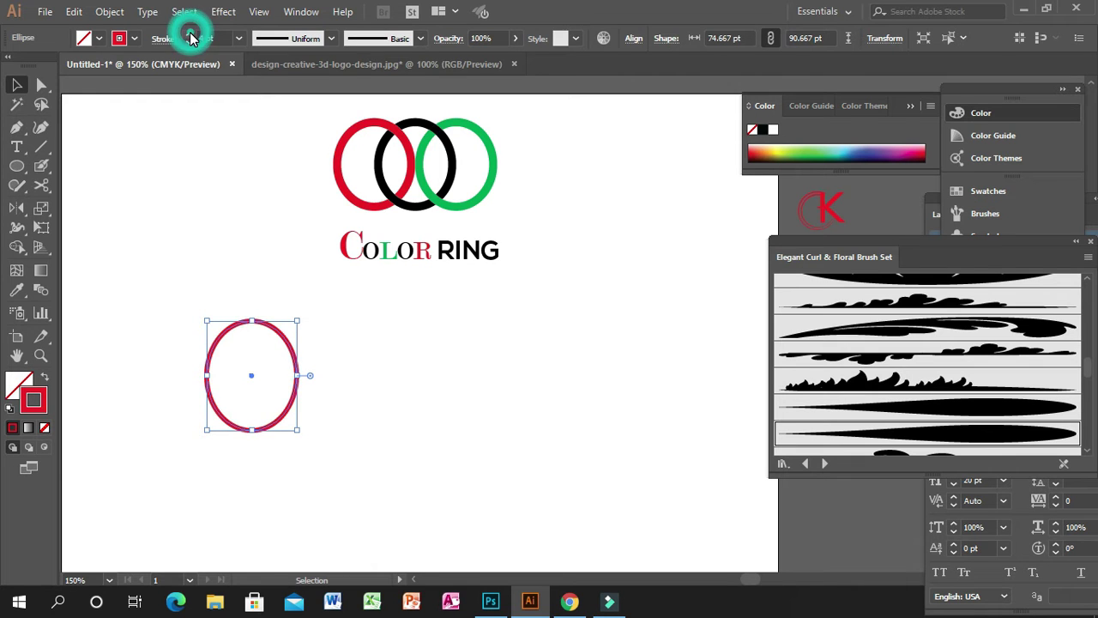
left_click(190, 38)
left_click(193, 259)
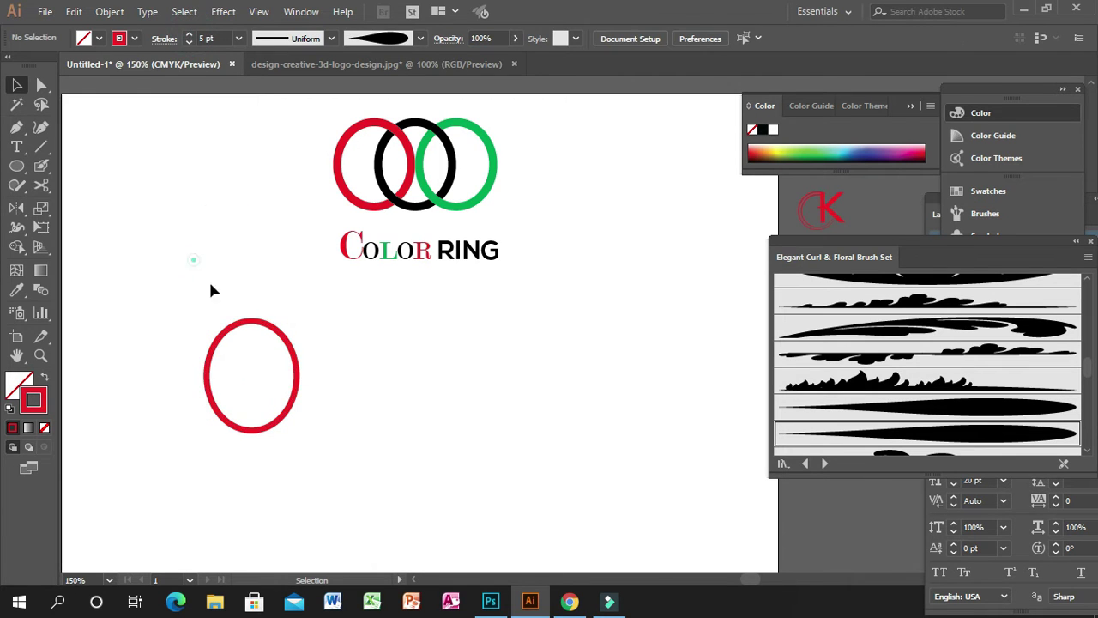
- Duplicate the ring horizontally by half its width and repeat the copy to form three overlapping rings
left_click_drag(195, 248, 364, 466)
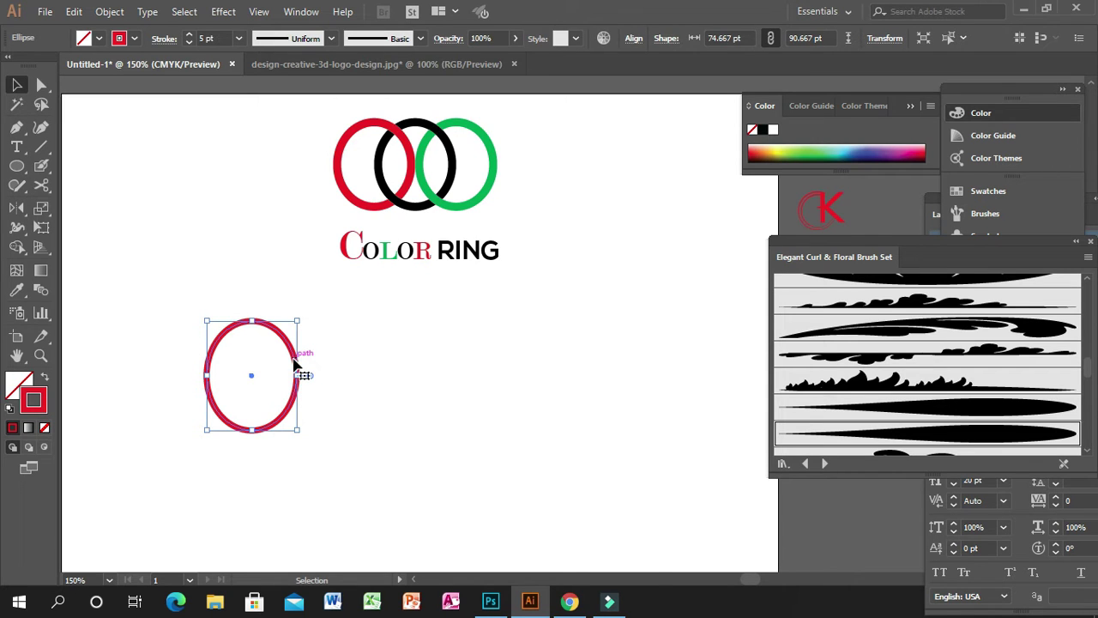
left_click_drag(294, 364, 341, 366)
key("shift")
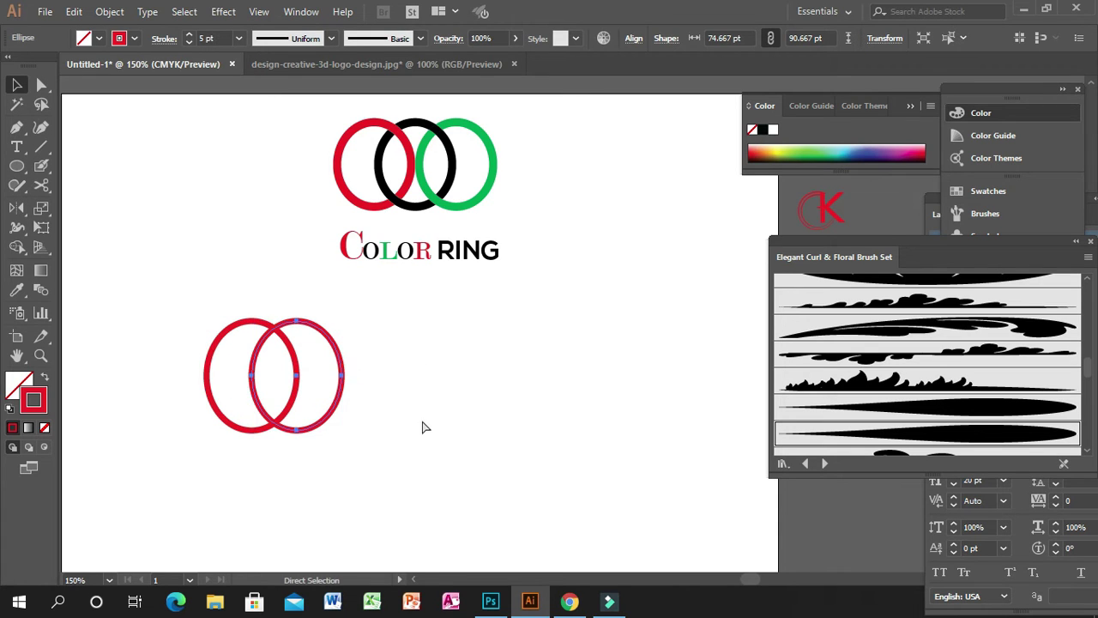
key("ctrl+d")
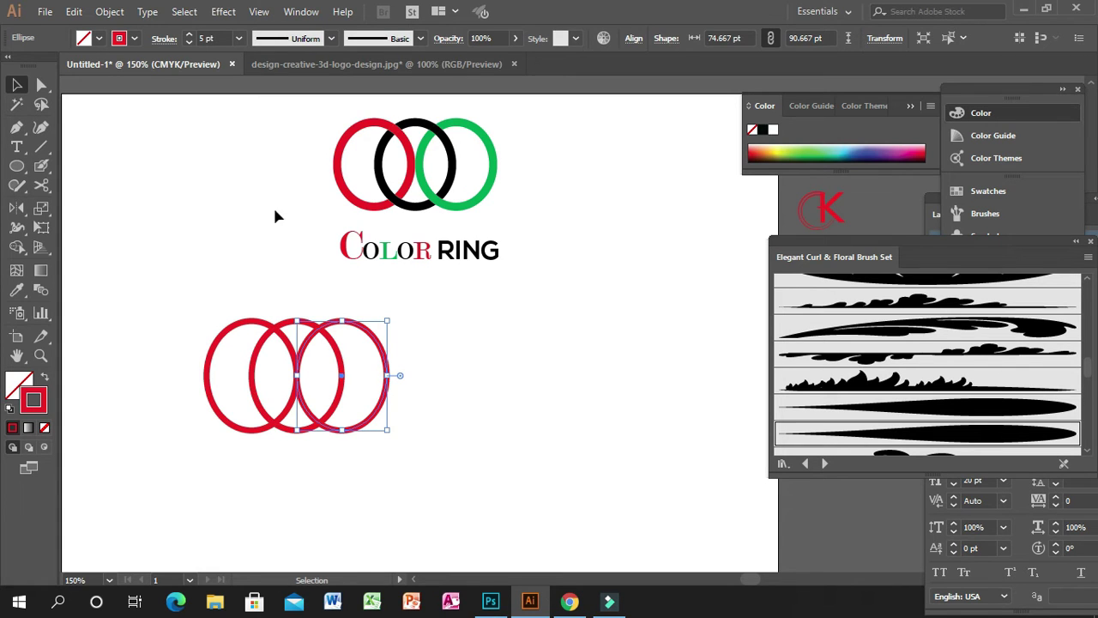
left_click(211, 200)
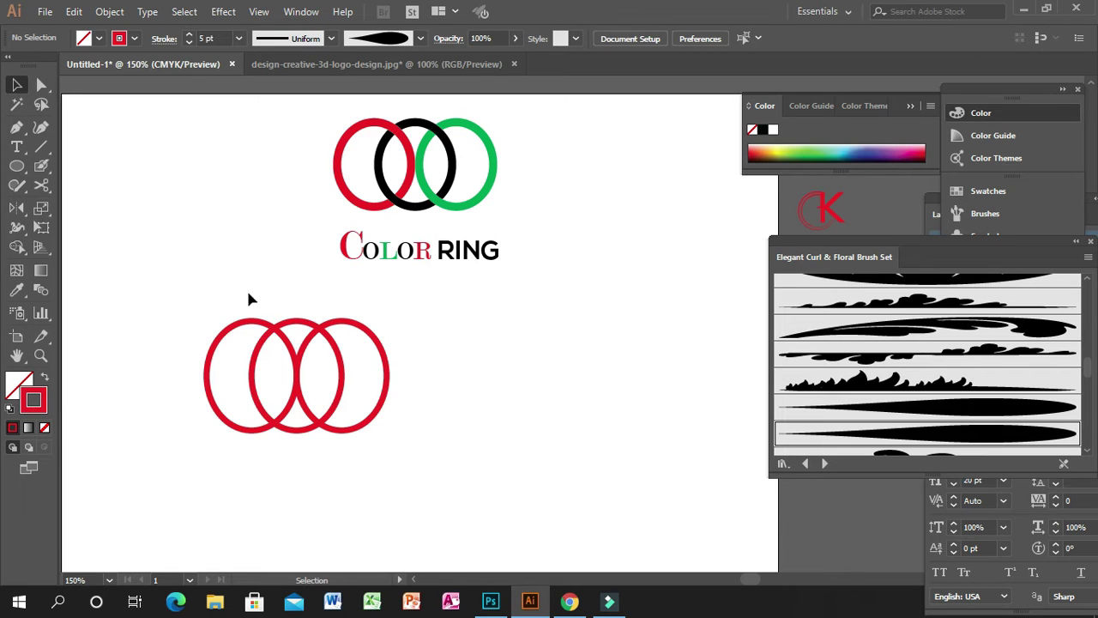
- Change the stroke of the middle ring to black and the rightmost ring to green
left_click(314, 321)
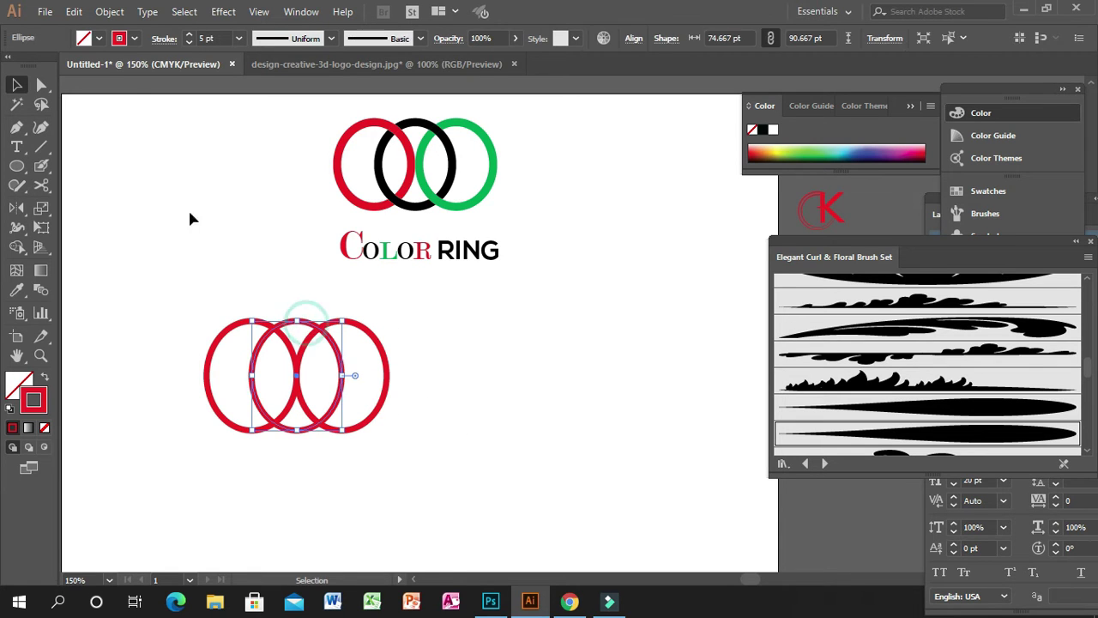
left_click(134, 39)
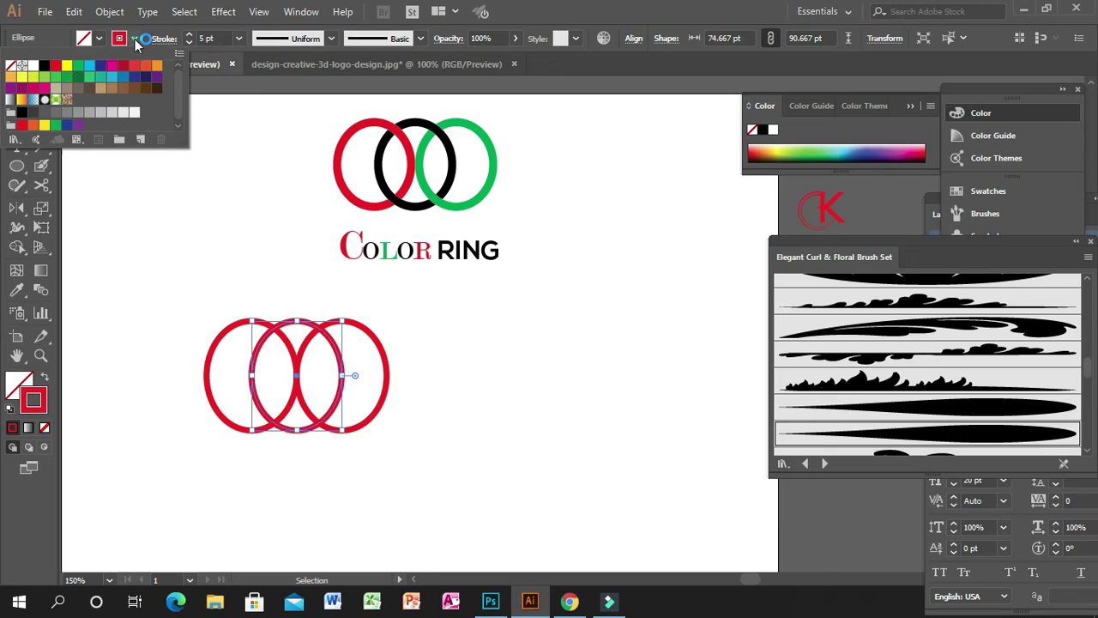
left_click(45, 67)
left_click(415, 347)
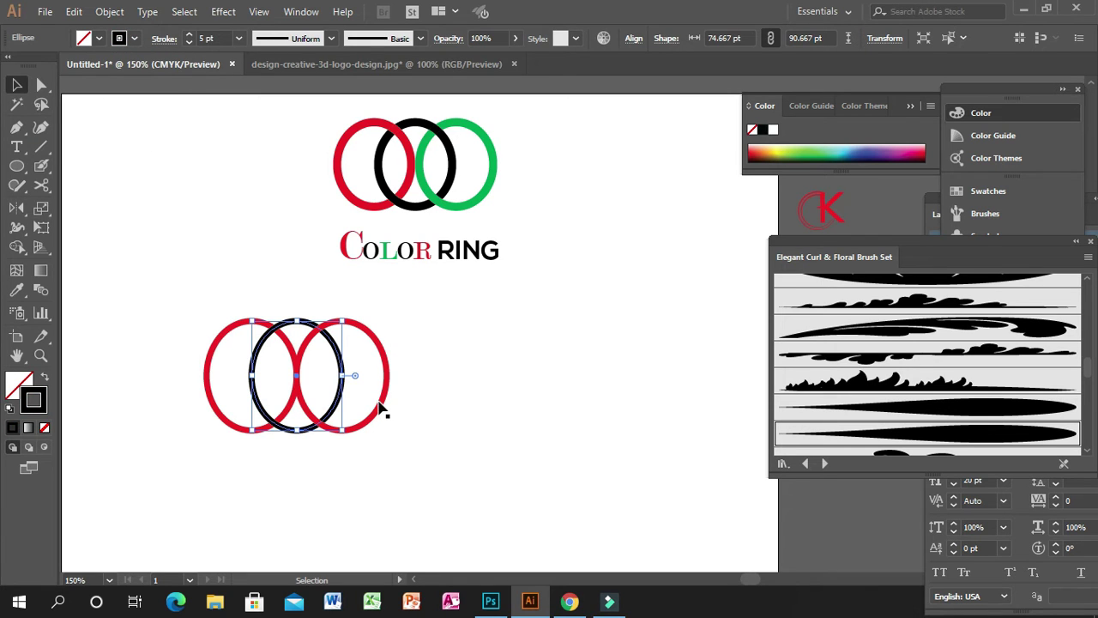
left_click(383, 378)
left_click(135, 40)
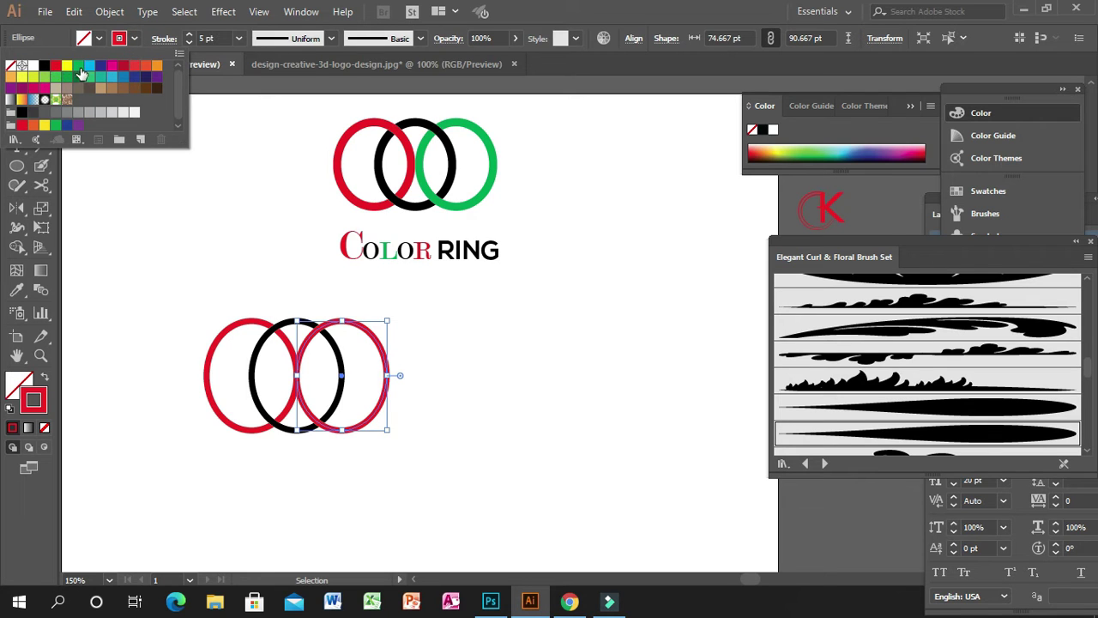
left_click(79, 67)
left_click(213, 258)
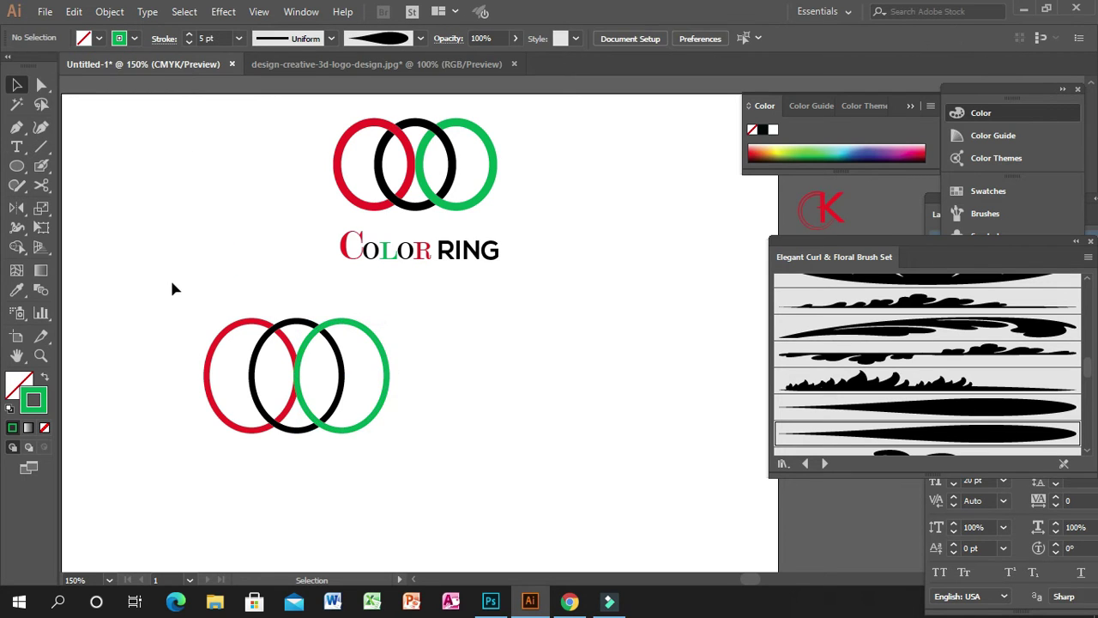
- Expand the fill and stroke of all three new rings into shapes
left_click_drag(146, 288, 424, 462)
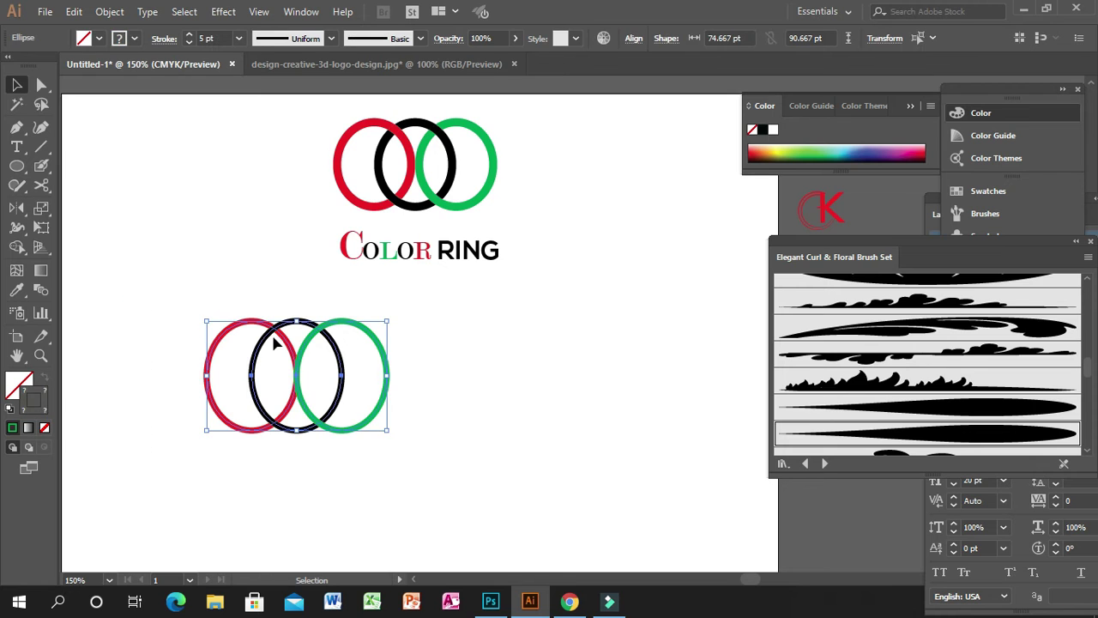
left_click(110, 11)
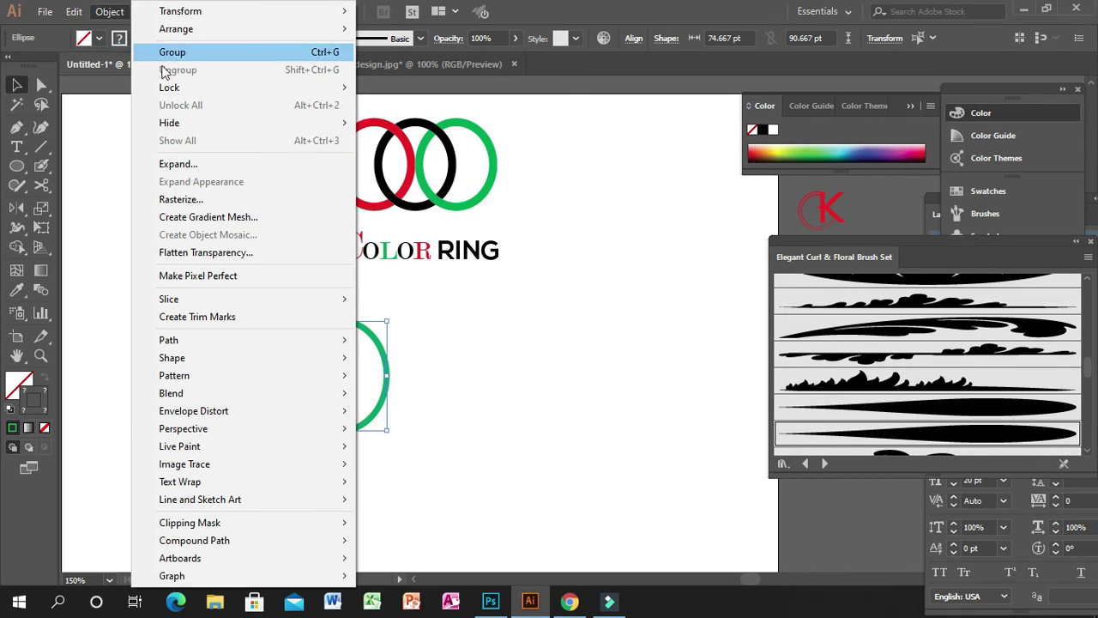
left_click(189, 167)
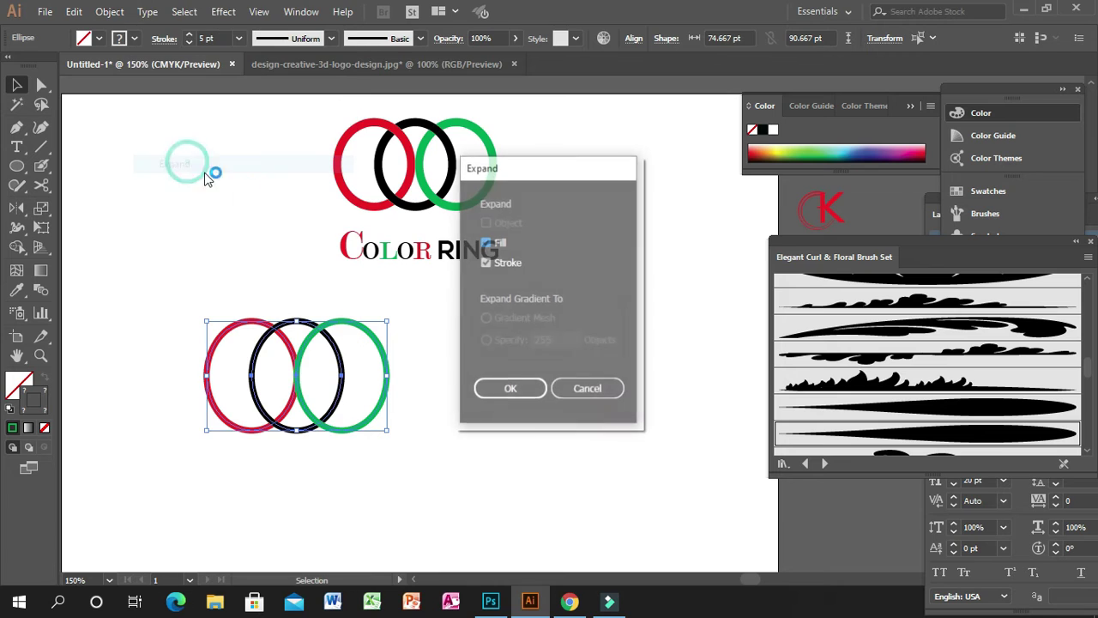
left_click(512, 389)
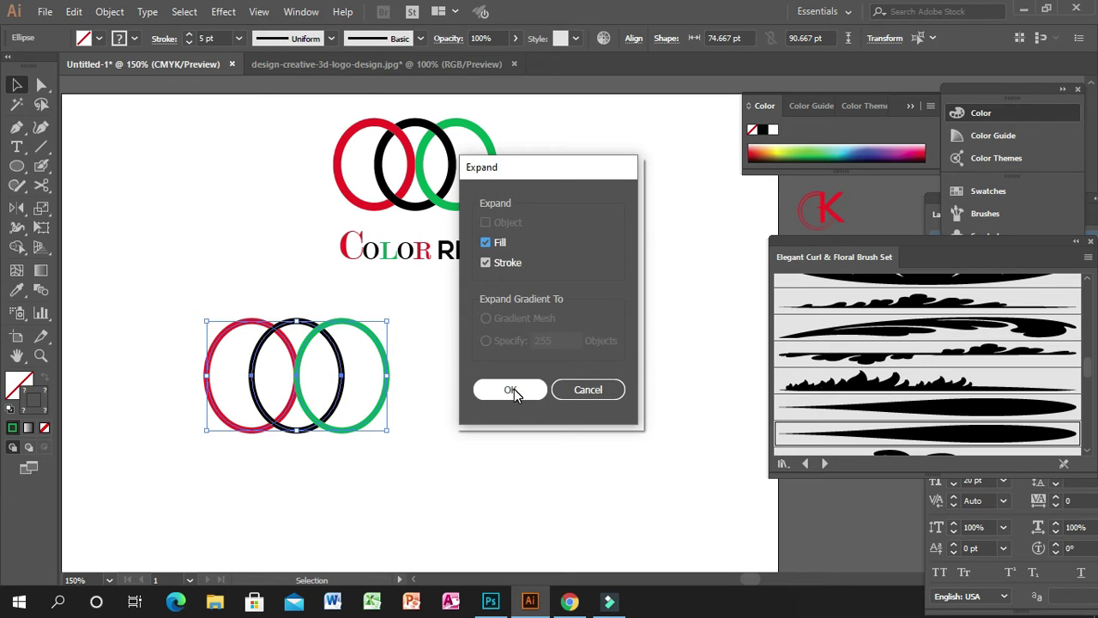
left_click(491, 370)
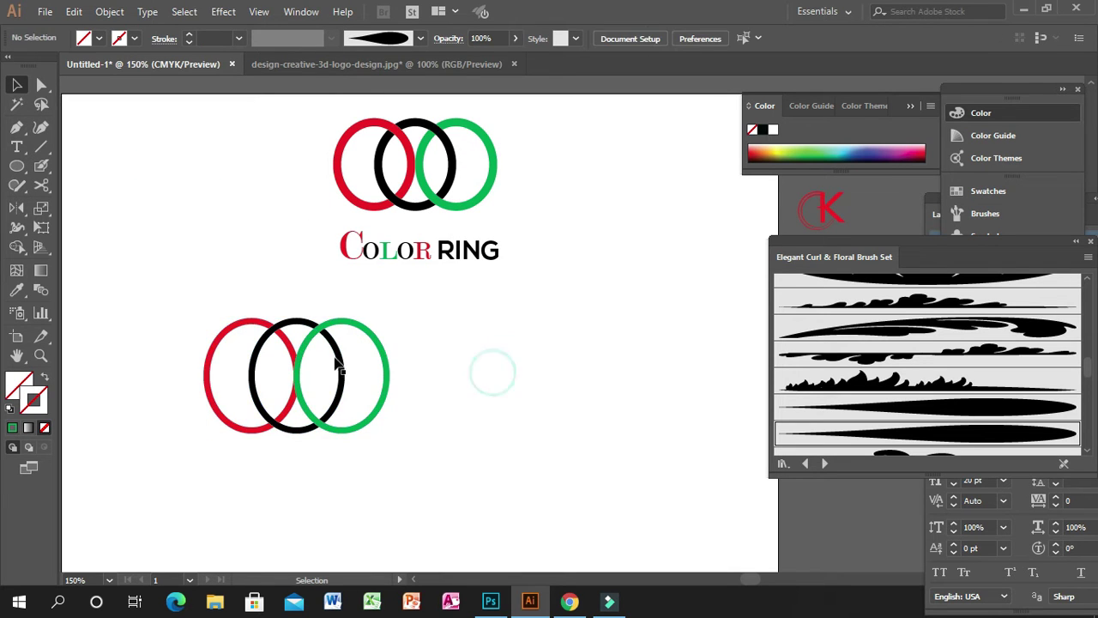
- Fill the upper overlap of the red and black rings with red using the Shape Builder tool on the three selected rings
left_click_drag(190, 305, 470, 469)
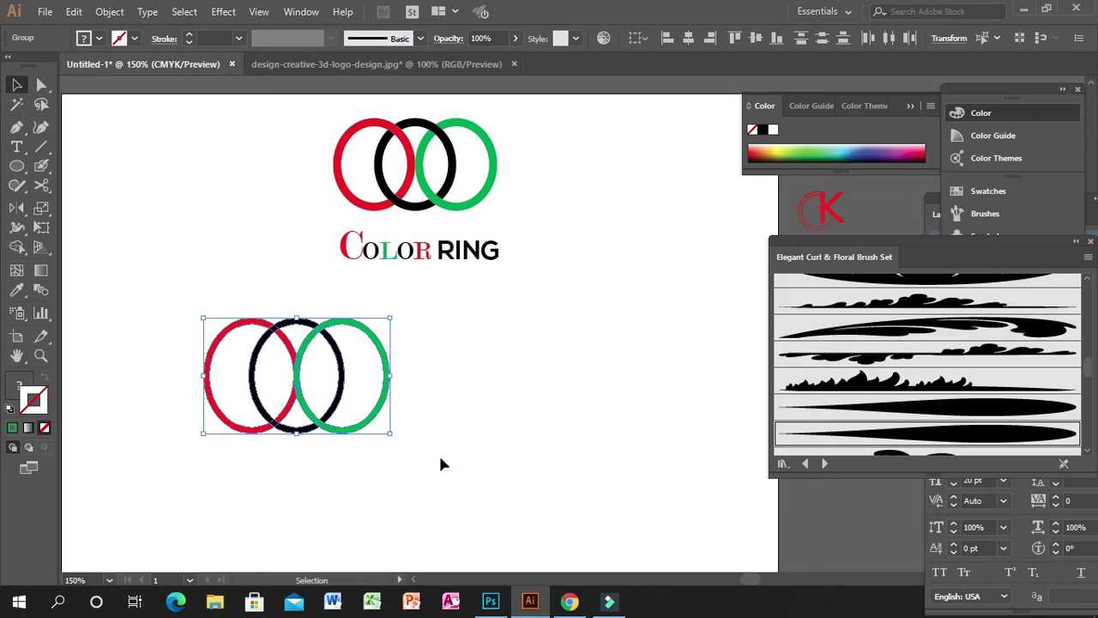
left_click_drag(22, 249, 103, 256)
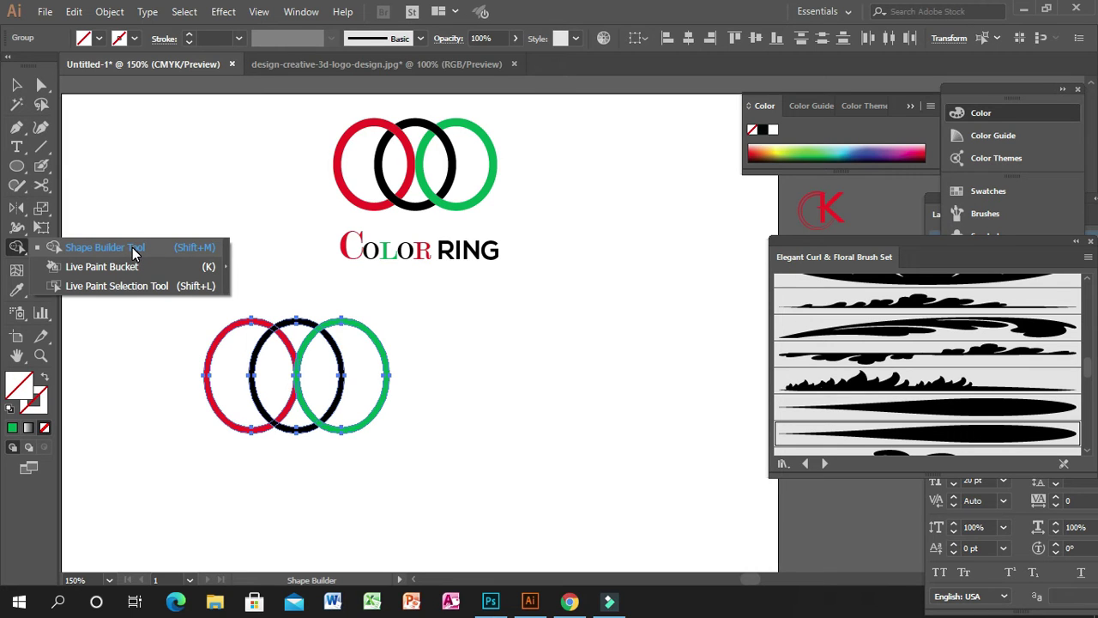
left_click(133, 249)
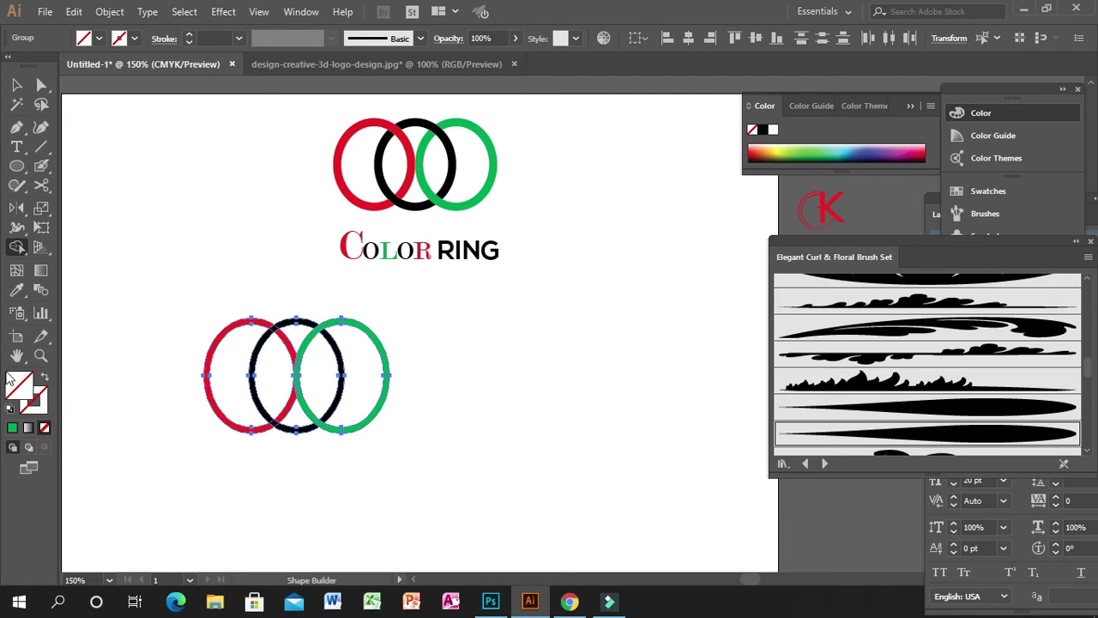
left_click(41, 355)
left_click(299, 352)
left_click(547, 360)
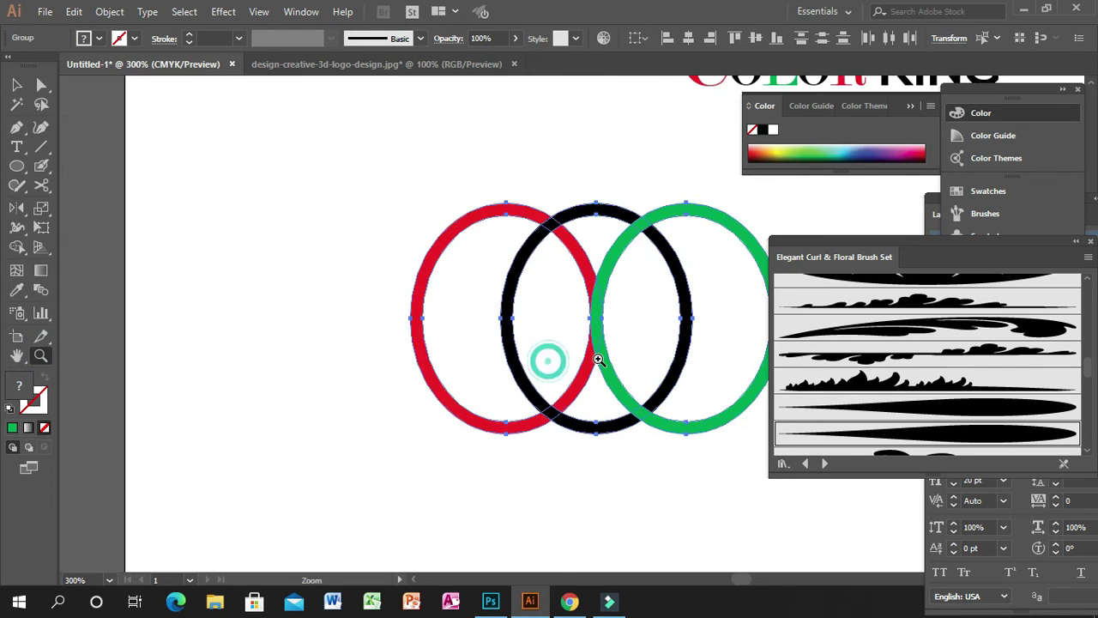
left_click(601, 359)
left_click(623, 326)
left_click_drag(535, 262, 490, 363)
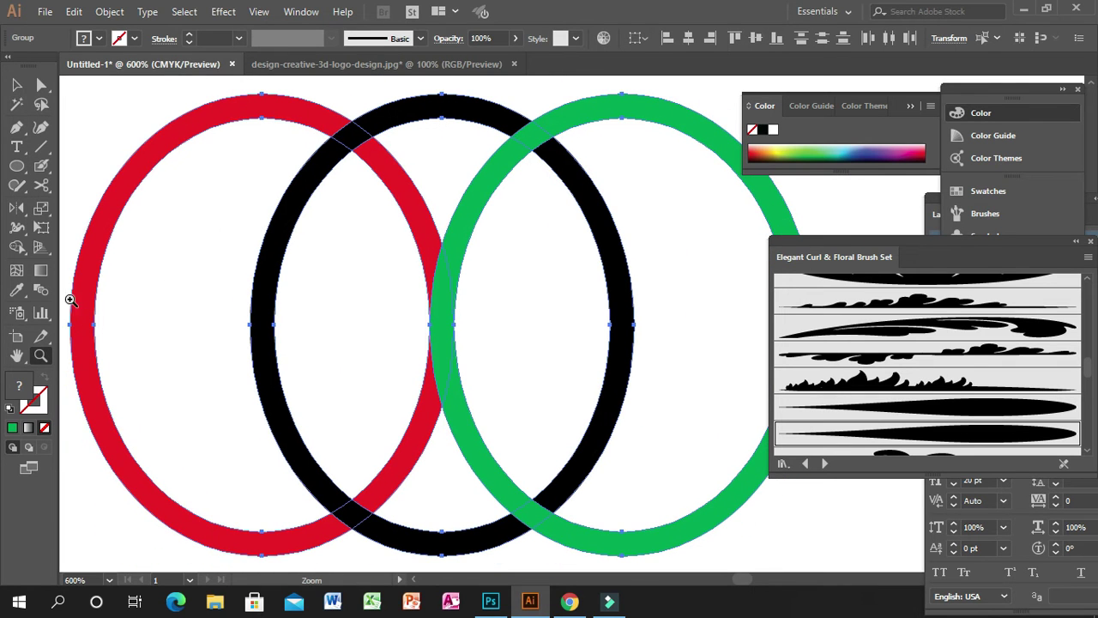
left_click(16, 247)
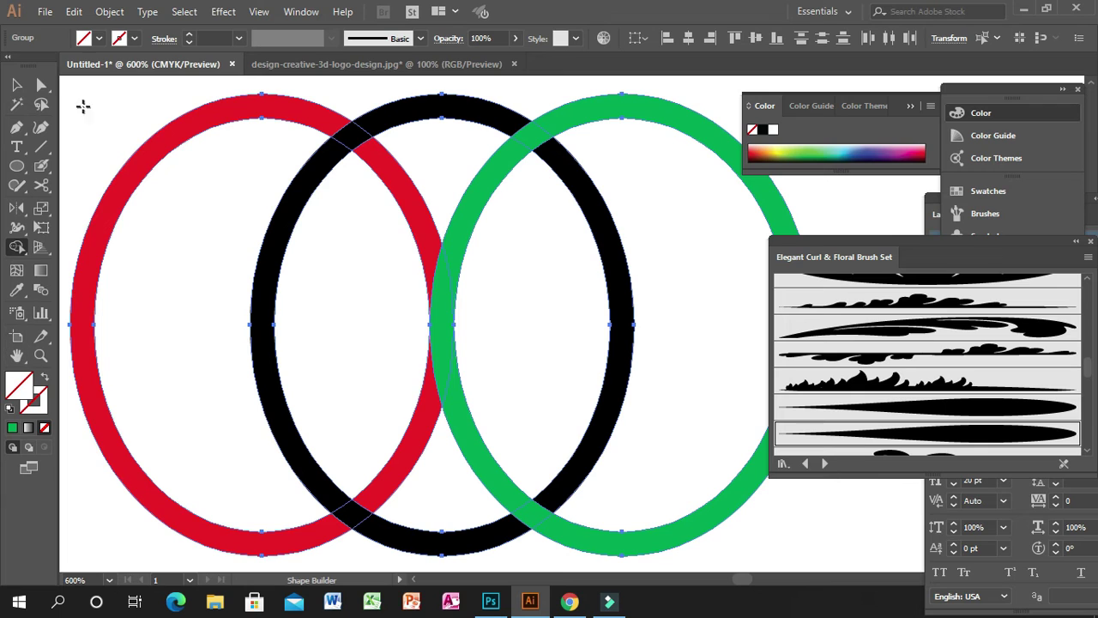
left_click(99, 39)
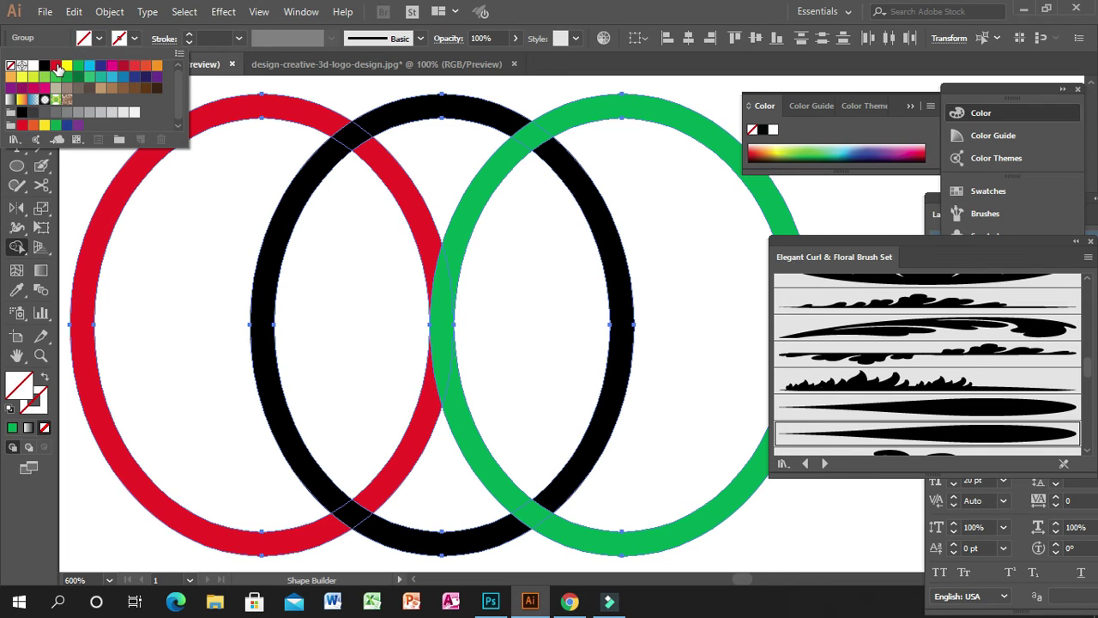
left_click(57, 68)
left_click(348, 136)
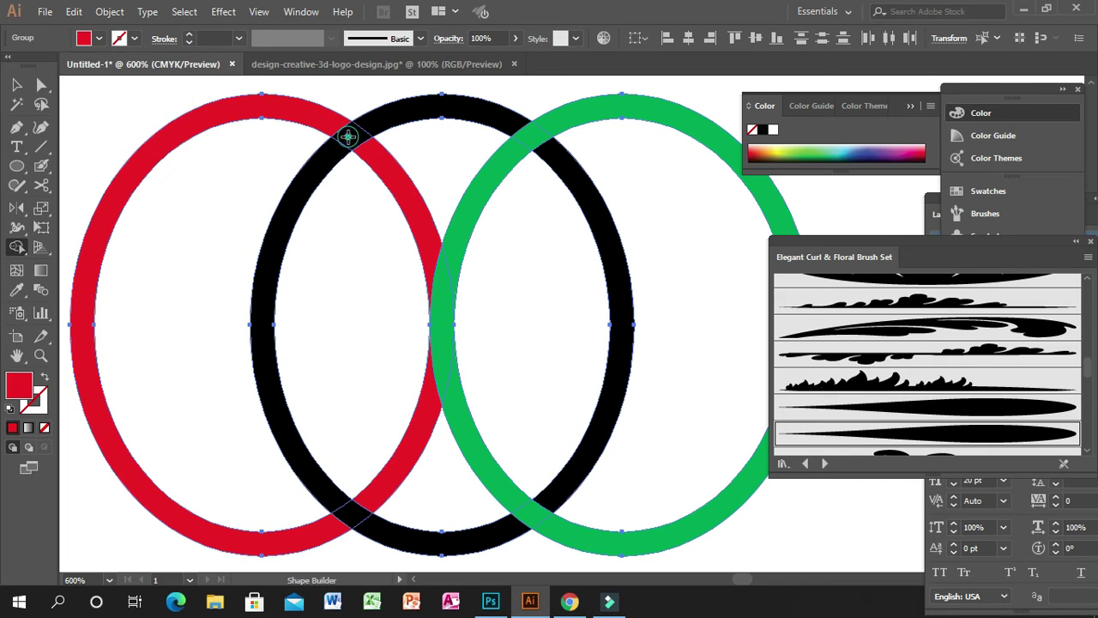
left_click(347, 136)
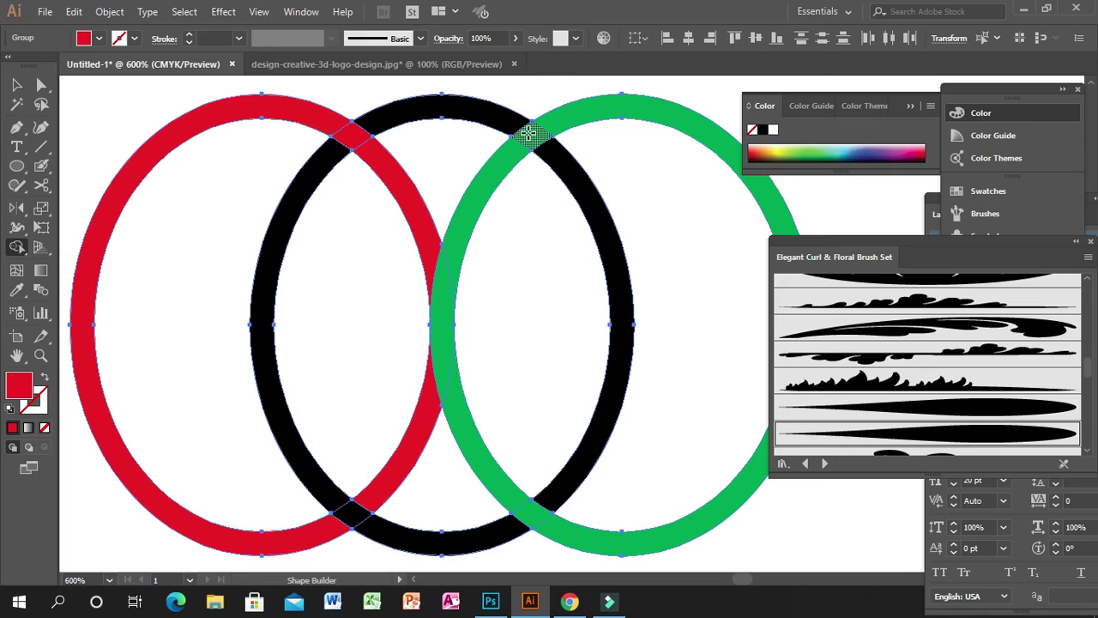
- Fill the upper overlap of the black and green rings with black using the Shape Builder tool
left_click(100, 39)
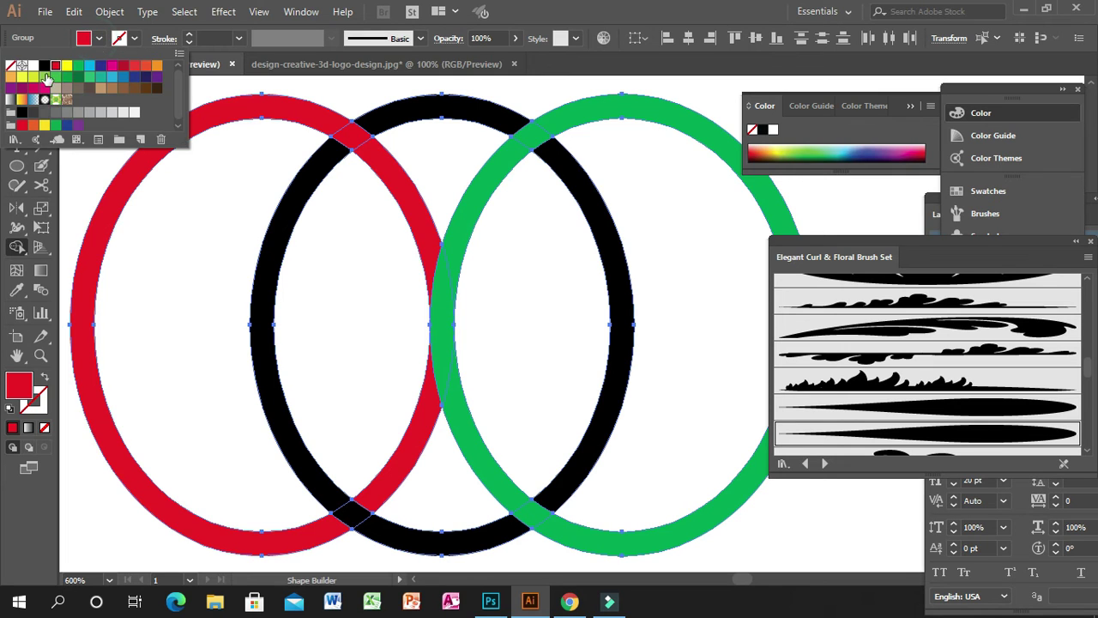
left_click(43, 66)
left_click(534, 137)
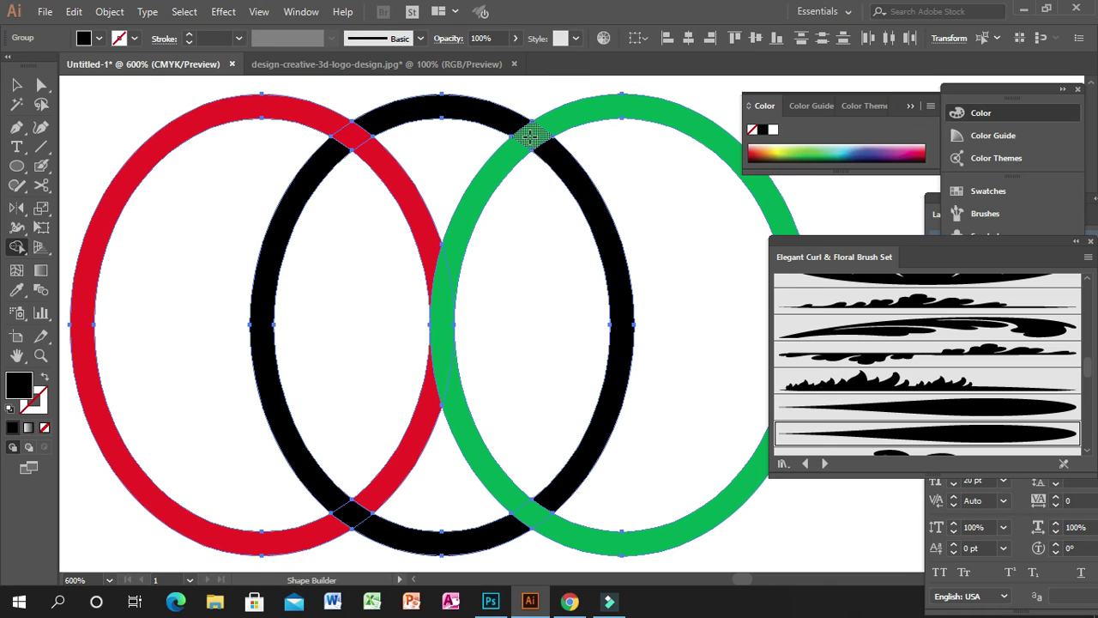
left_click(534, 138)
left_click(17, 85)
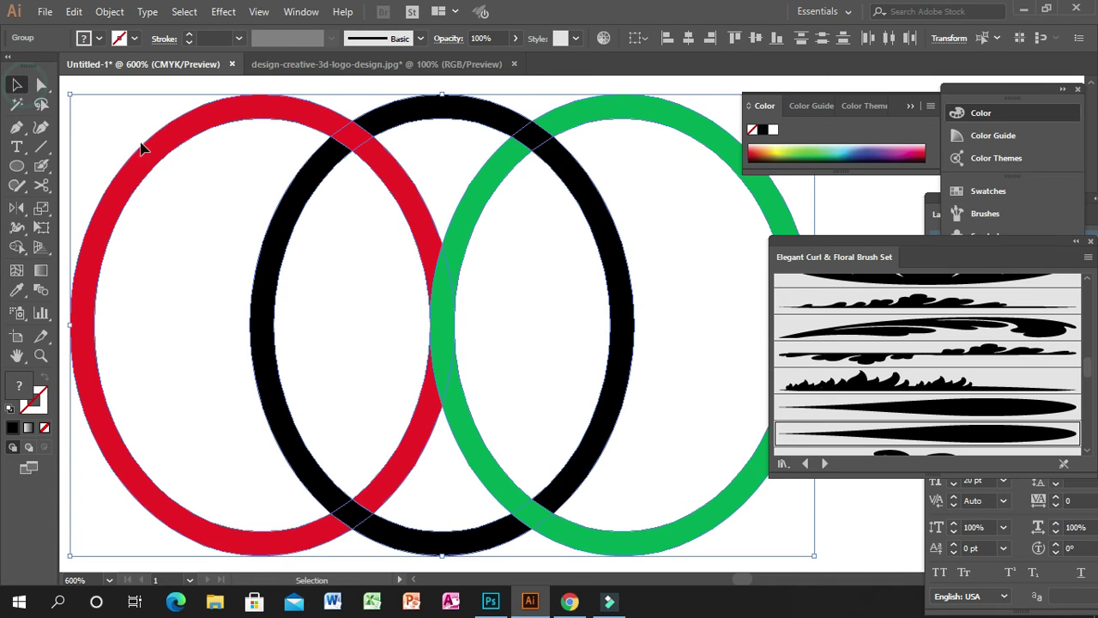
left_click(40, 355)
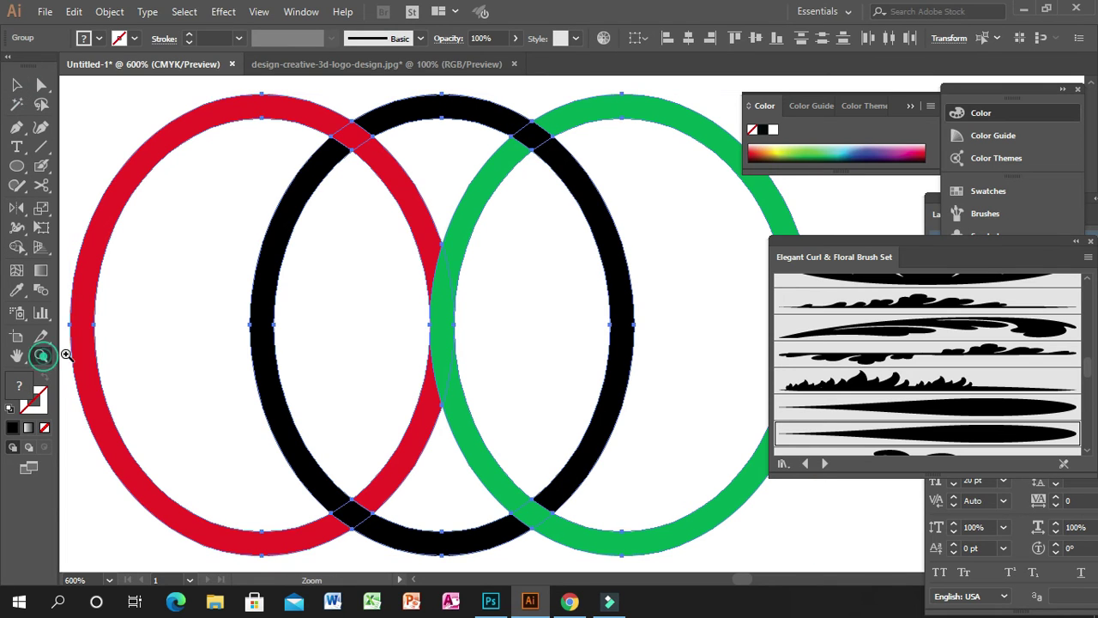
- Scale down the new three-ring artwork and place it beneath the original Color Ring logo
left_click(577, 329, "alt")
left_click(575, 328, "alt")
left_click(575, 329, "alt")
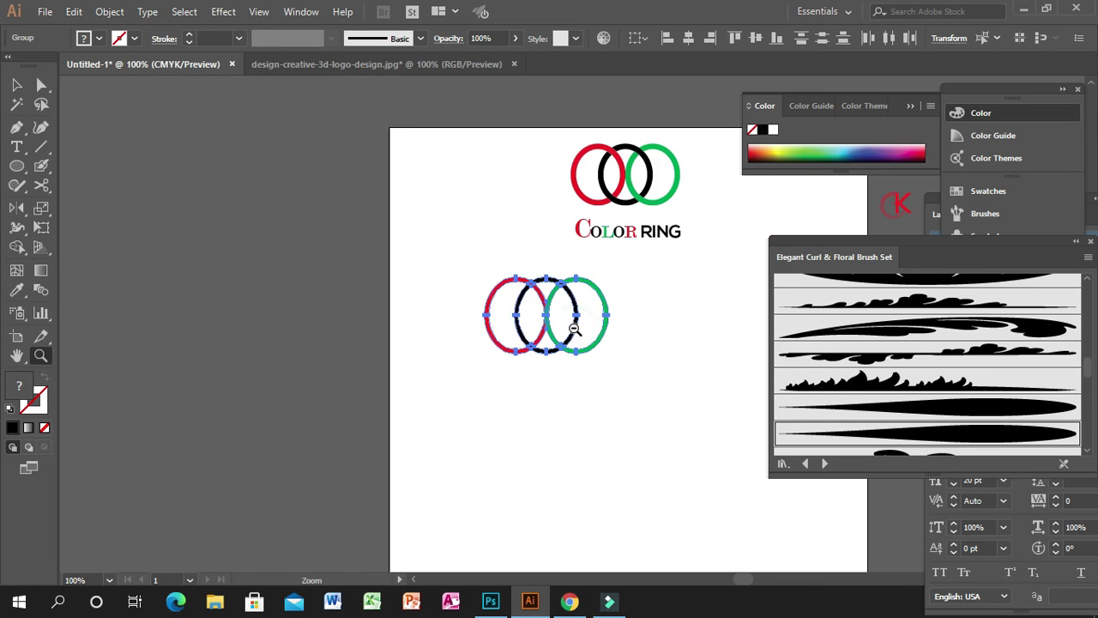
left_click(575, 329, "alt")
left_click(573, 330, "alt")
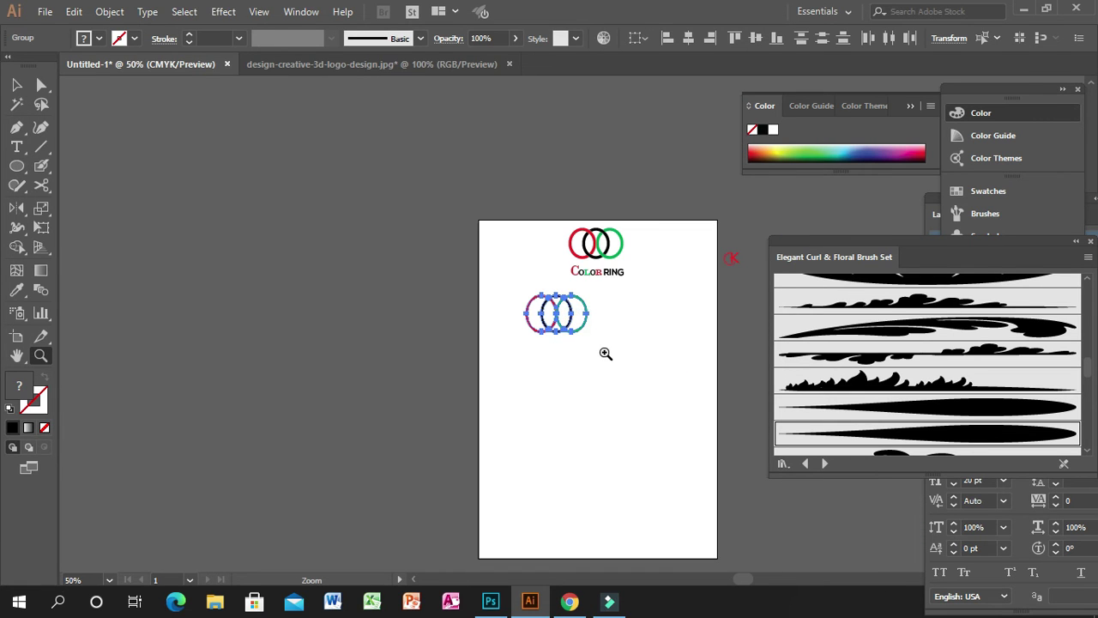
left_click(16, 84)
left_click(219, 258)
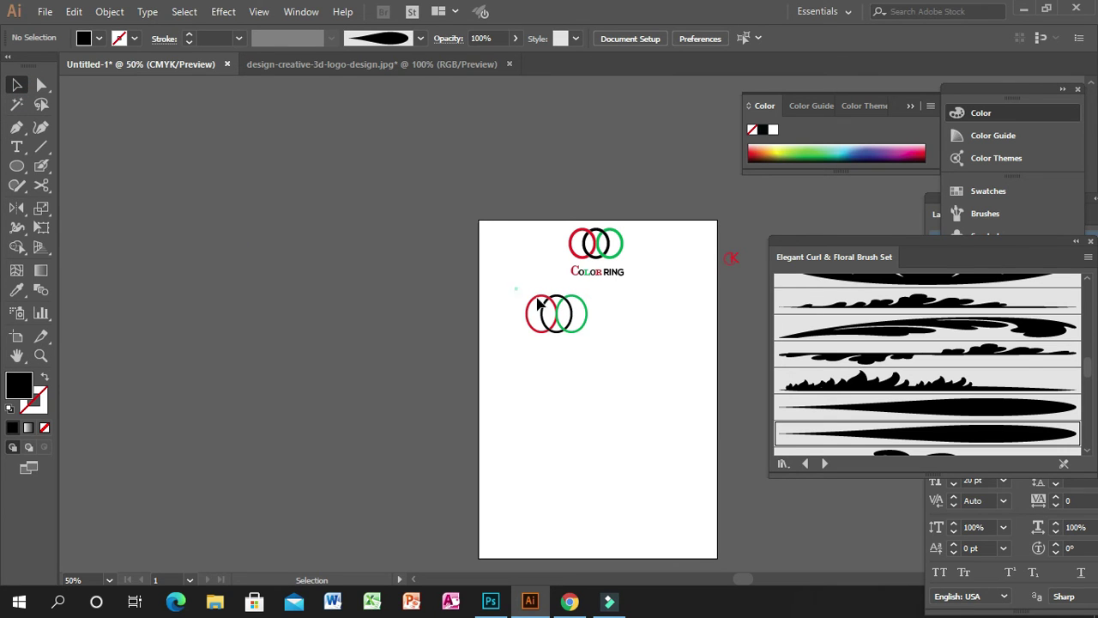
left_click(538, 300)
left_click(17, 355)
left_click_drag(595, 373, 221, 308)
left_click(10, 87)
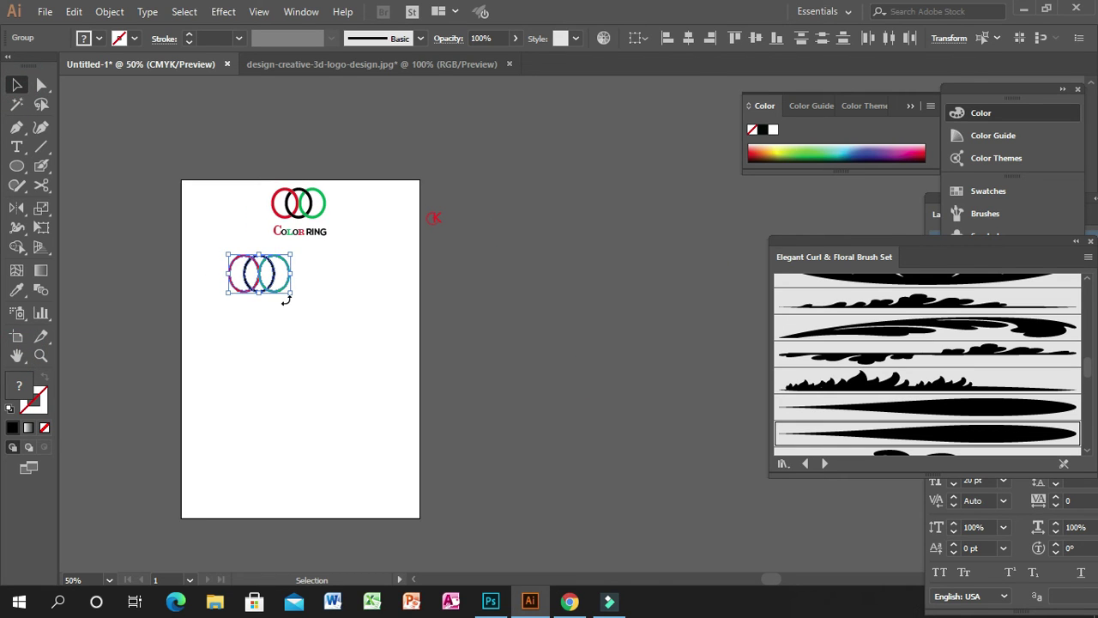
left_click_drag(290, 292, 318, 311)
left_click(206, 253)
left_click(318, 319)
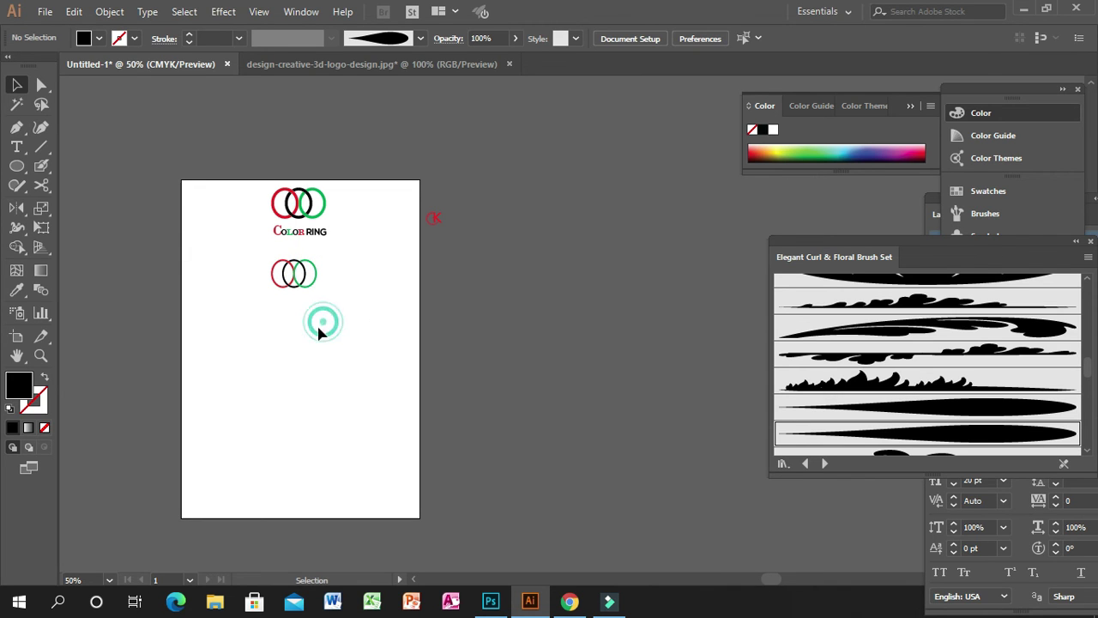
- Add the text "COLOR RING" below the new rings
key("z")
left_click(311, 314)
left_click(339, 312)
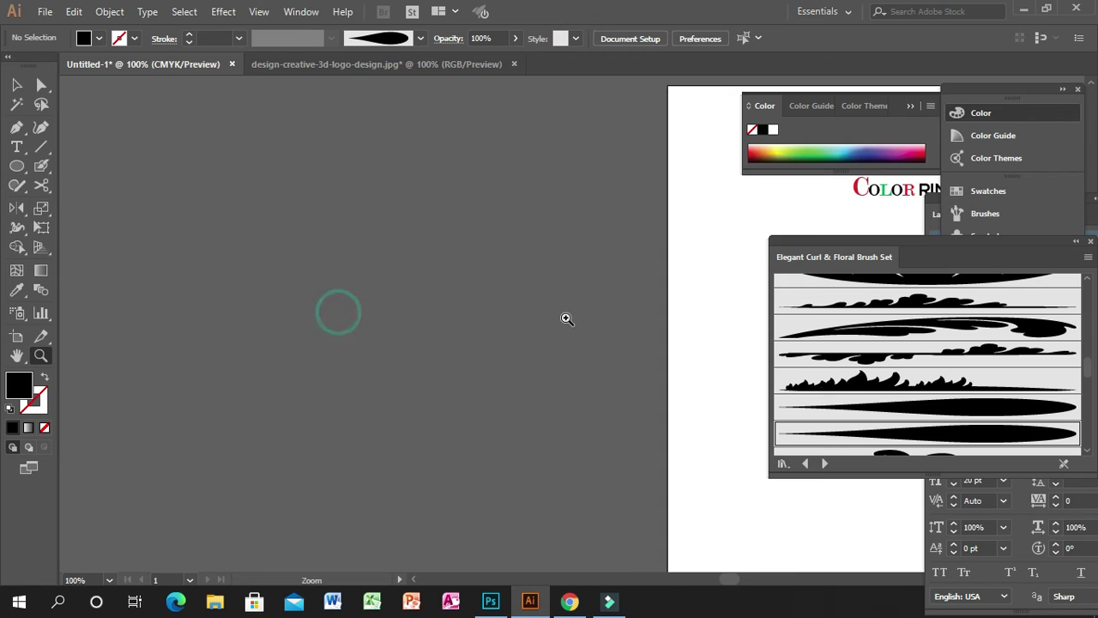
left_click_drag(690, 301, 169, 298)
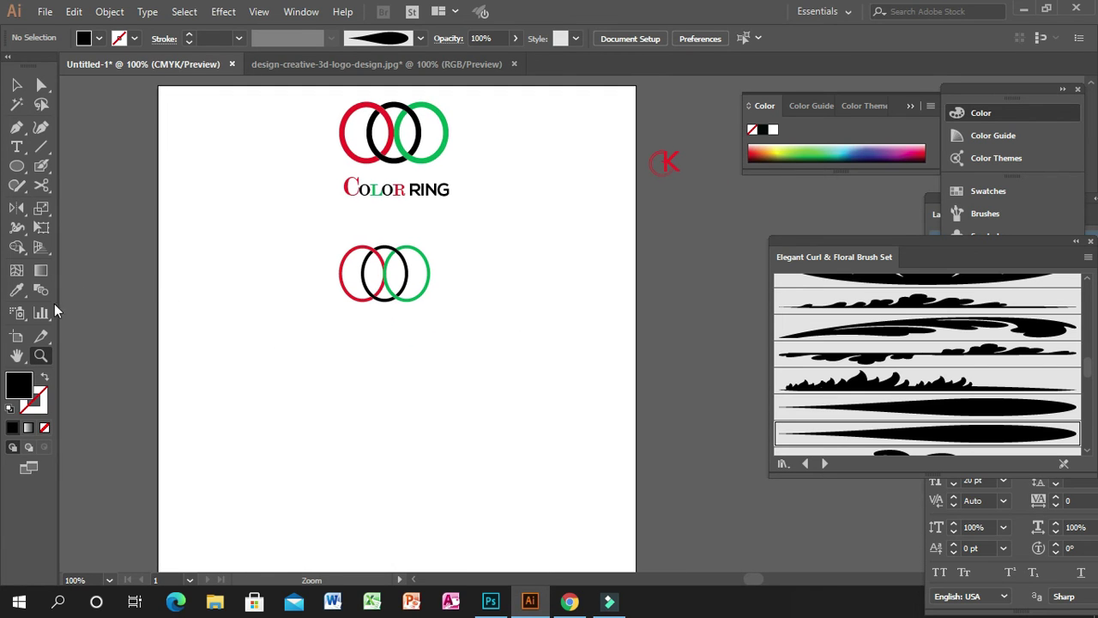
left_click(17, 147)
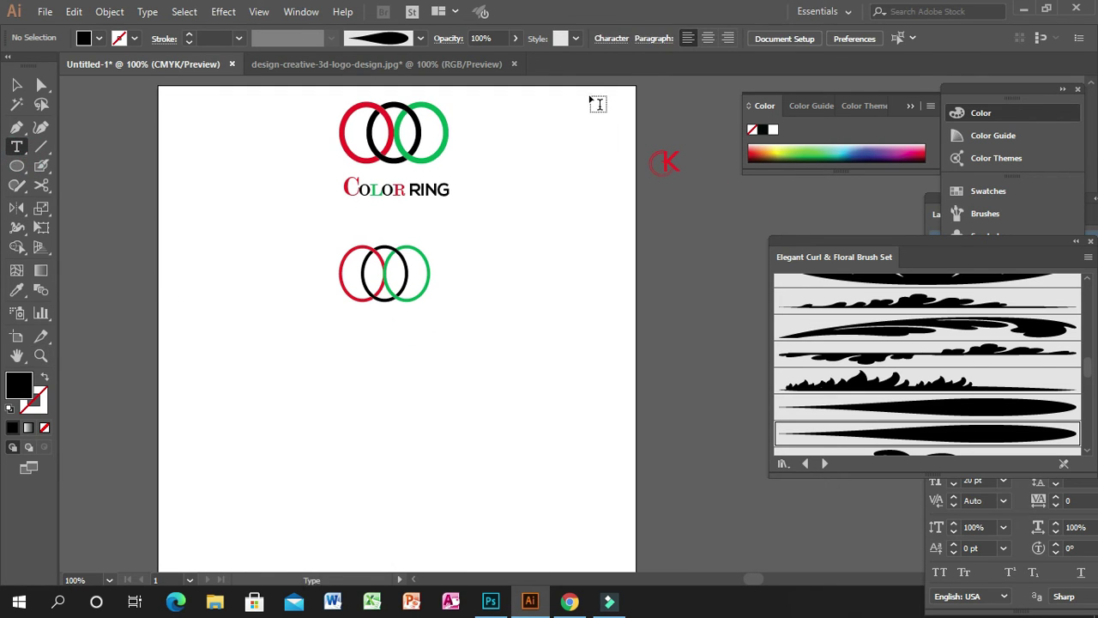
left_click(342, 352)
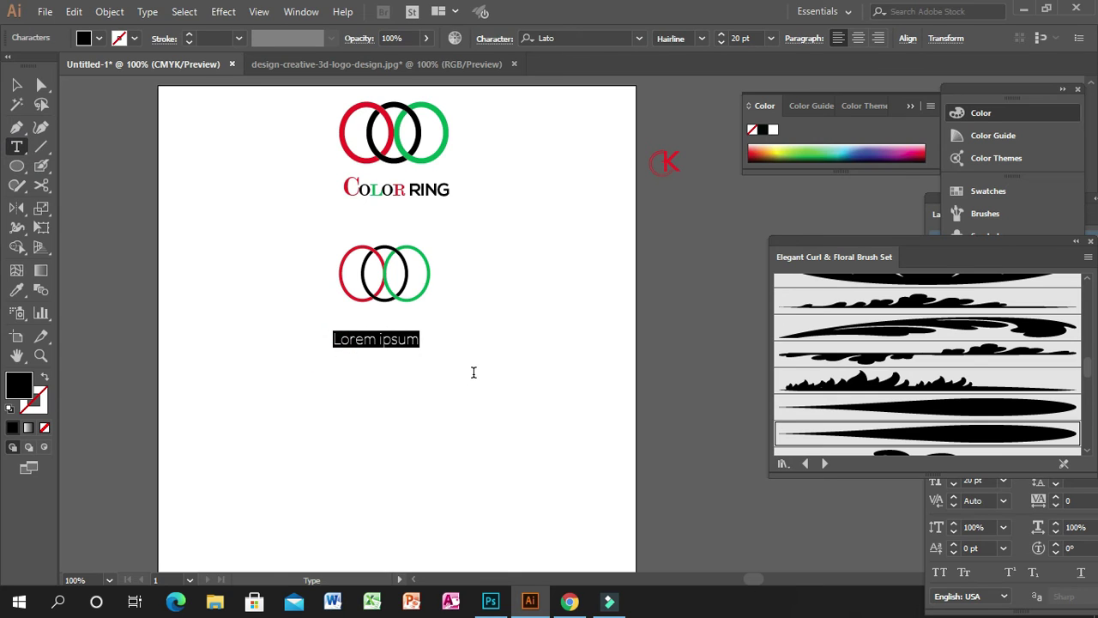
type("COLOR RING")
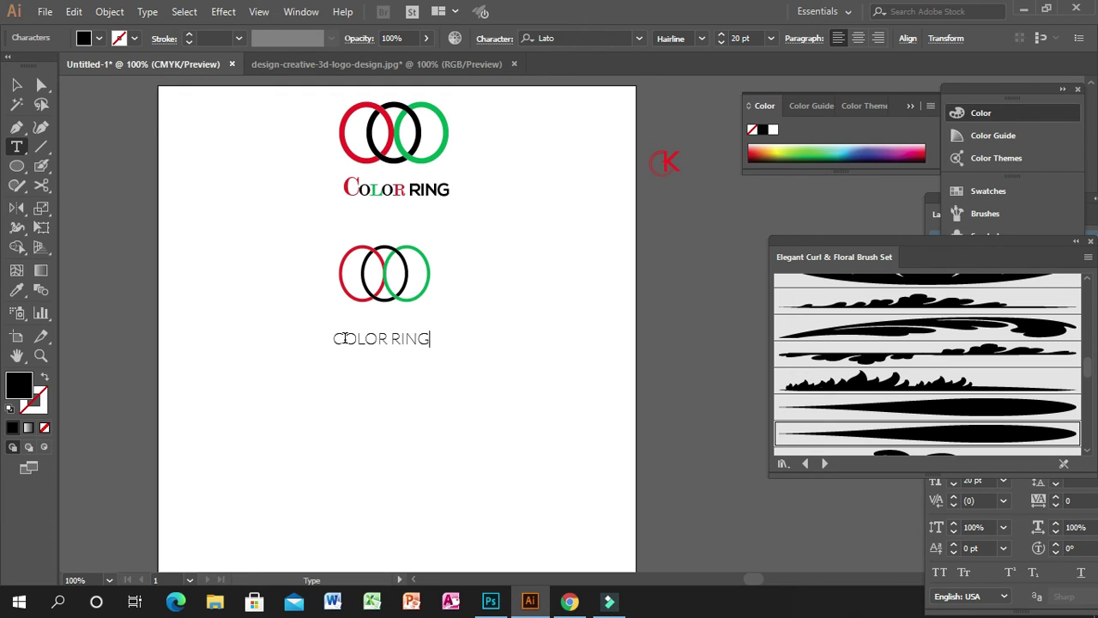
- Set the font size of the letter C in the new COLOR RING text to 30 pt
left_click_drag(345, 338, 333, 339)
left_click(722, 35)
left_click(722, 36)
left_click(722, 35)
left_click(722, 36)
left_click(722, 36)
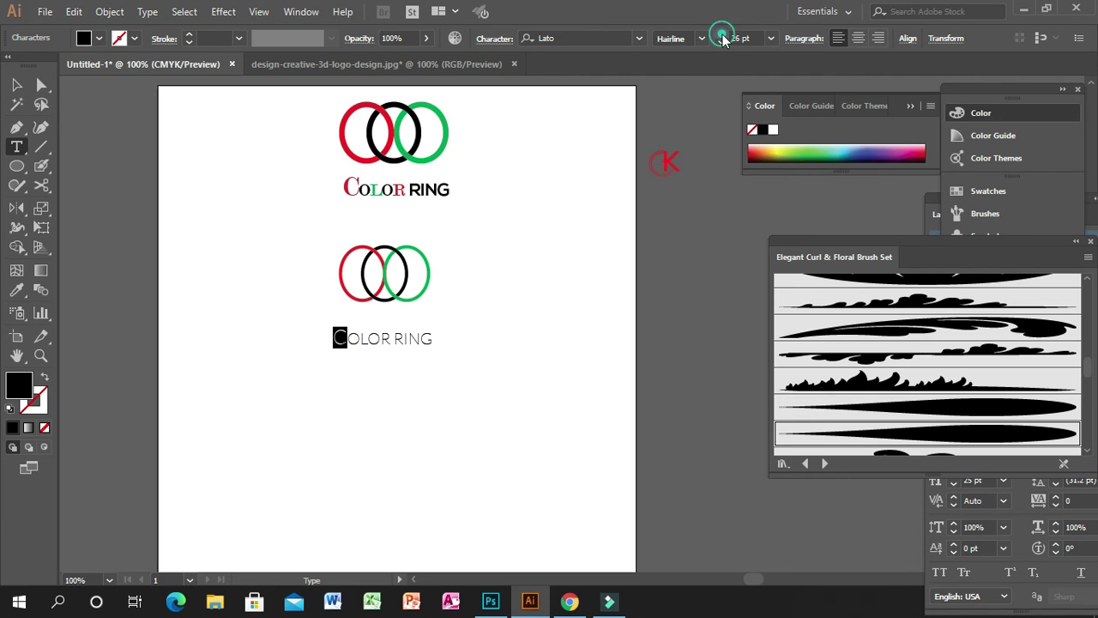
left_click(722, 35)
left_click(722, 36)
left_click(722, 36)
left_click(722, 35)
left_click(721, 35)
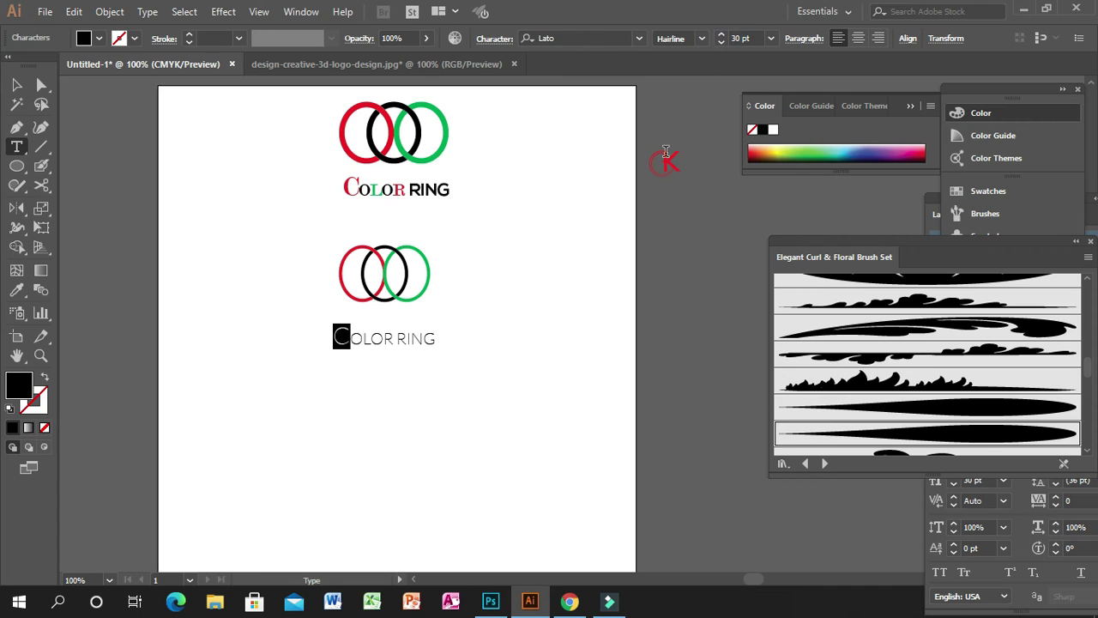
left_click(16, 84)
left_click(366, 432)
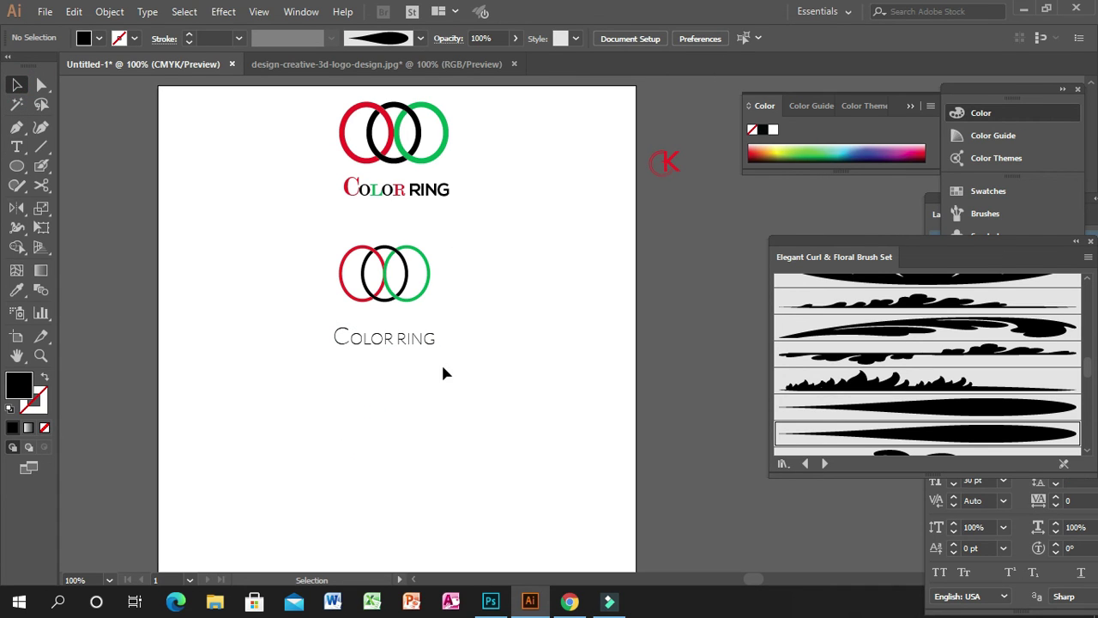
- Color the initial C of the new COLOR RING text red
left_click(356, 346)
double_click(351, 342)
left_click_drag(350, 341, 302, 332)
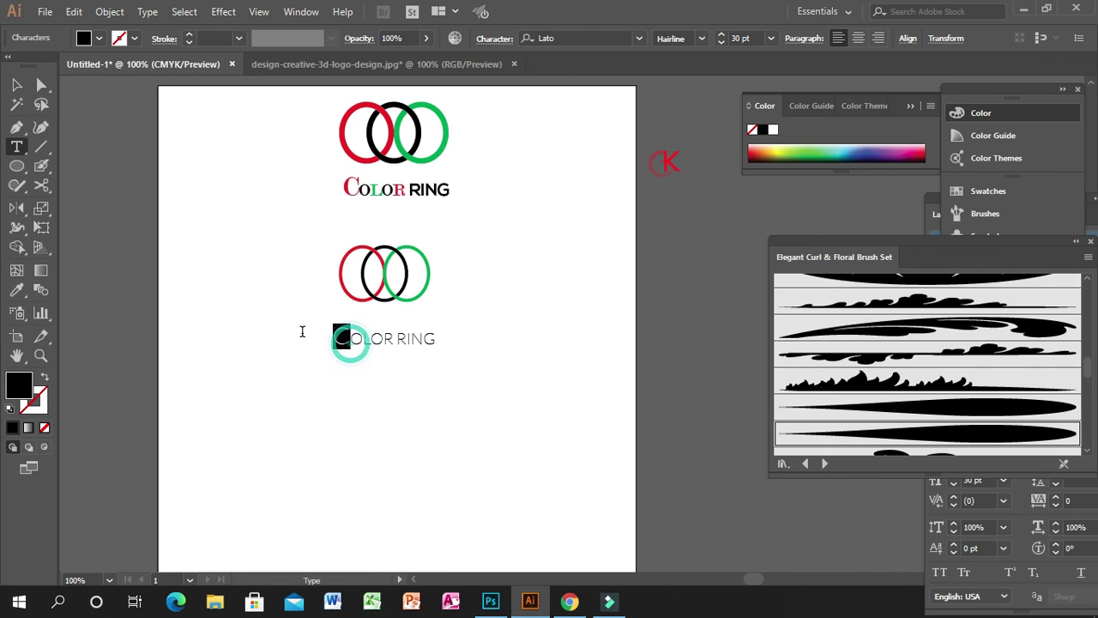
left_click(100, 37)
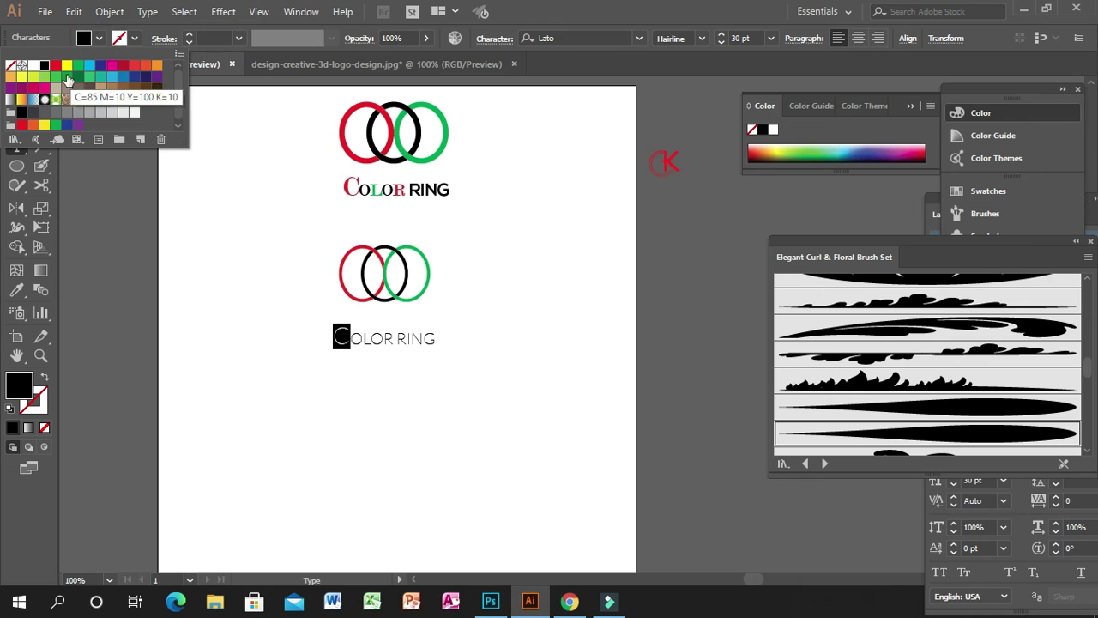
left_click(56, 72)
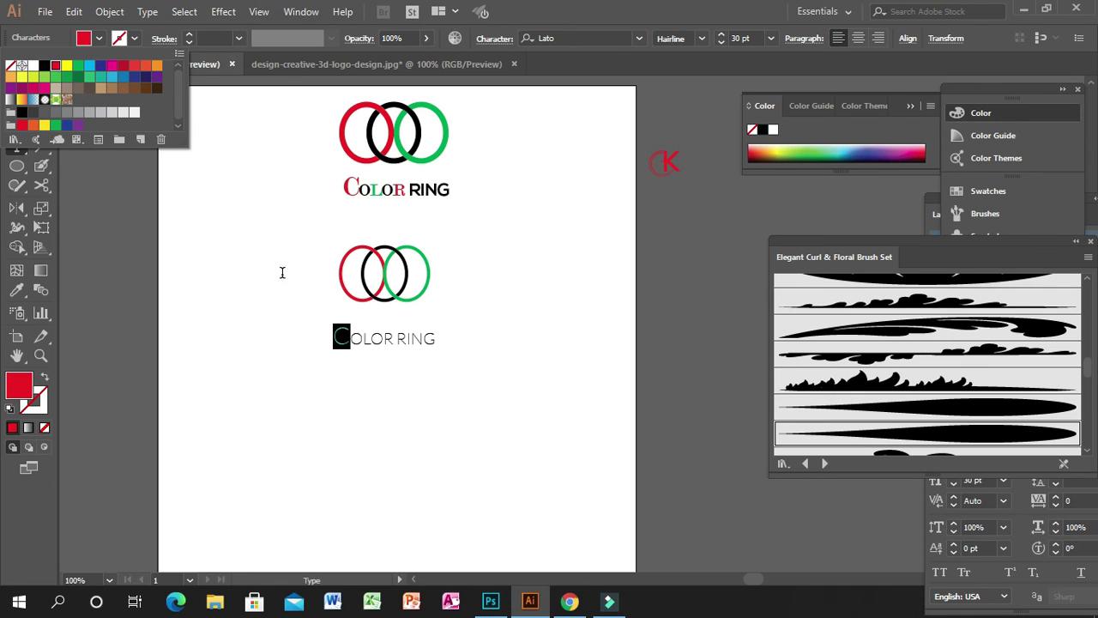
left_click(357, 341)
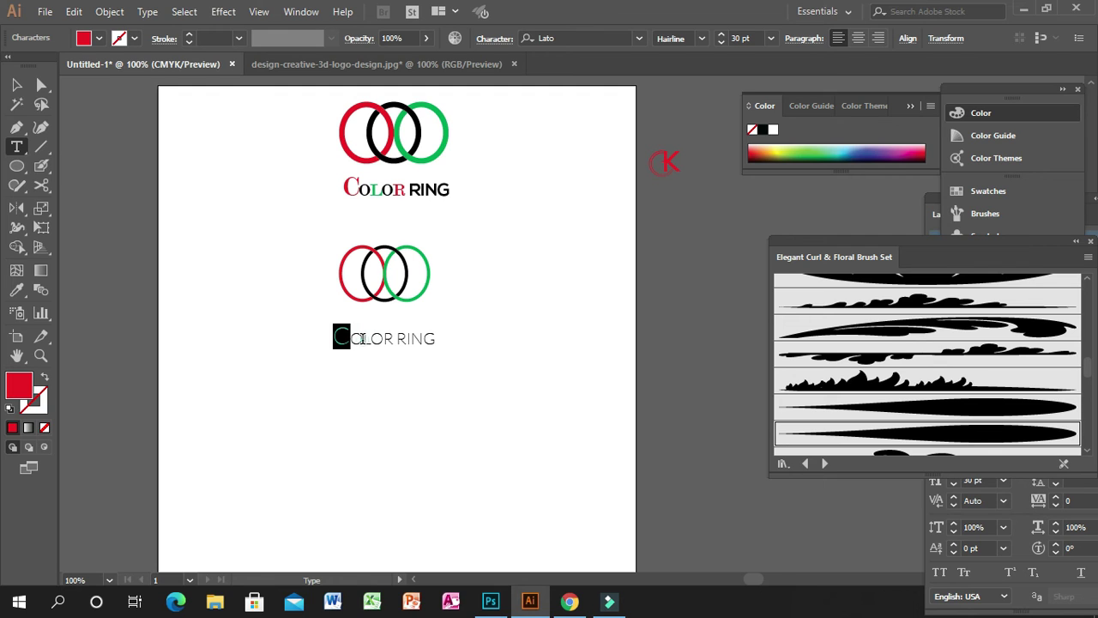
- Color the letter L of the new COLOR RING text green
left_click_drag(362, 342, 371, 342)
left_click(89, 39)
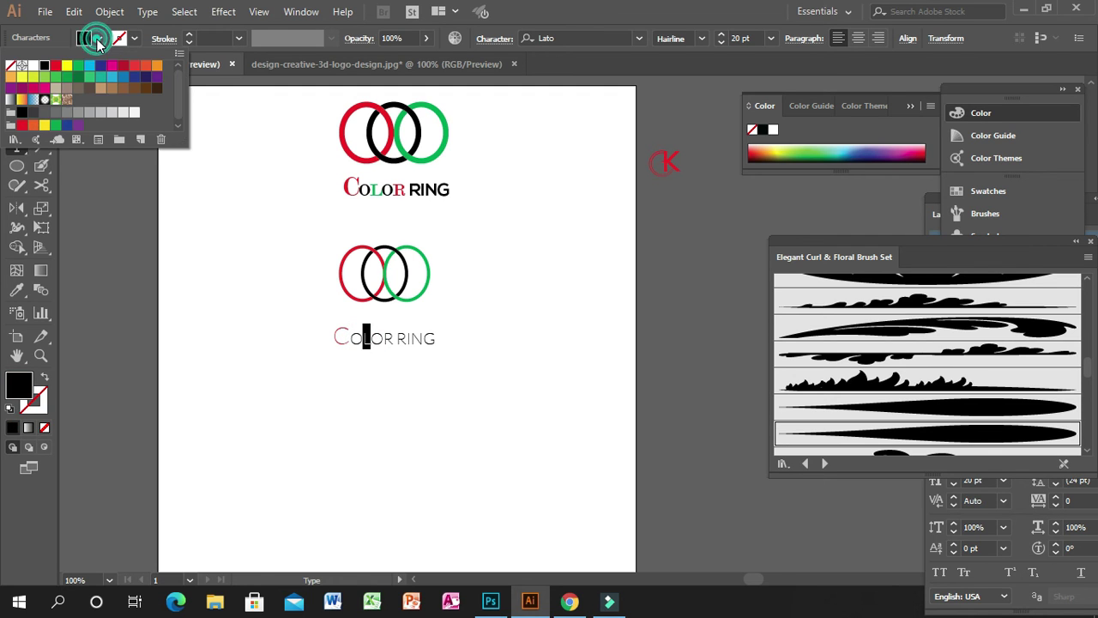
left_click(79, 67)
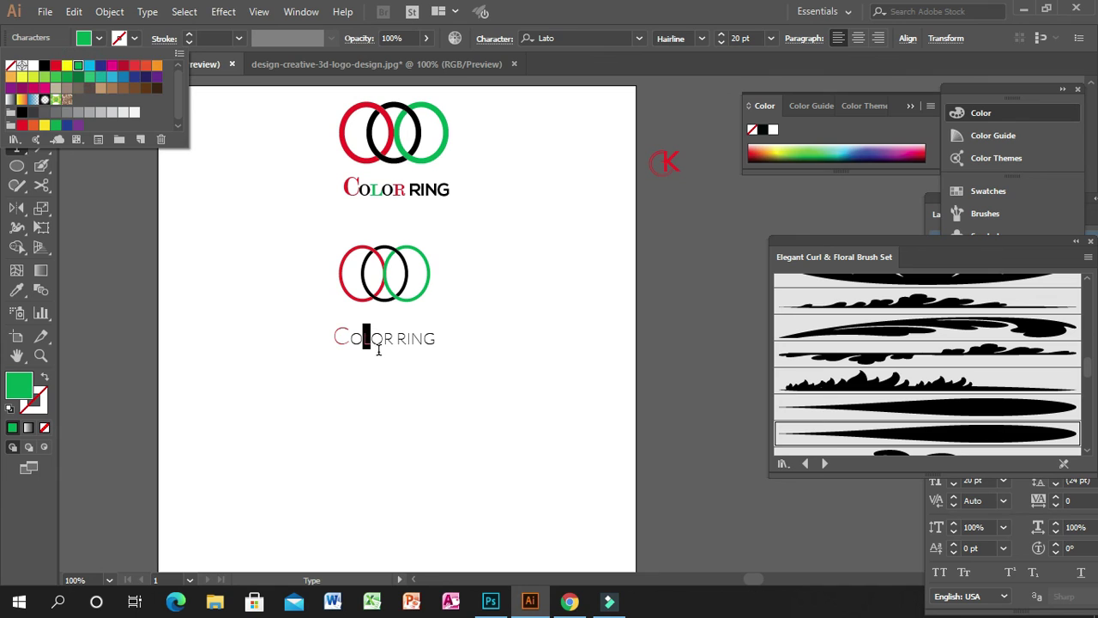
left_click(379, 349)
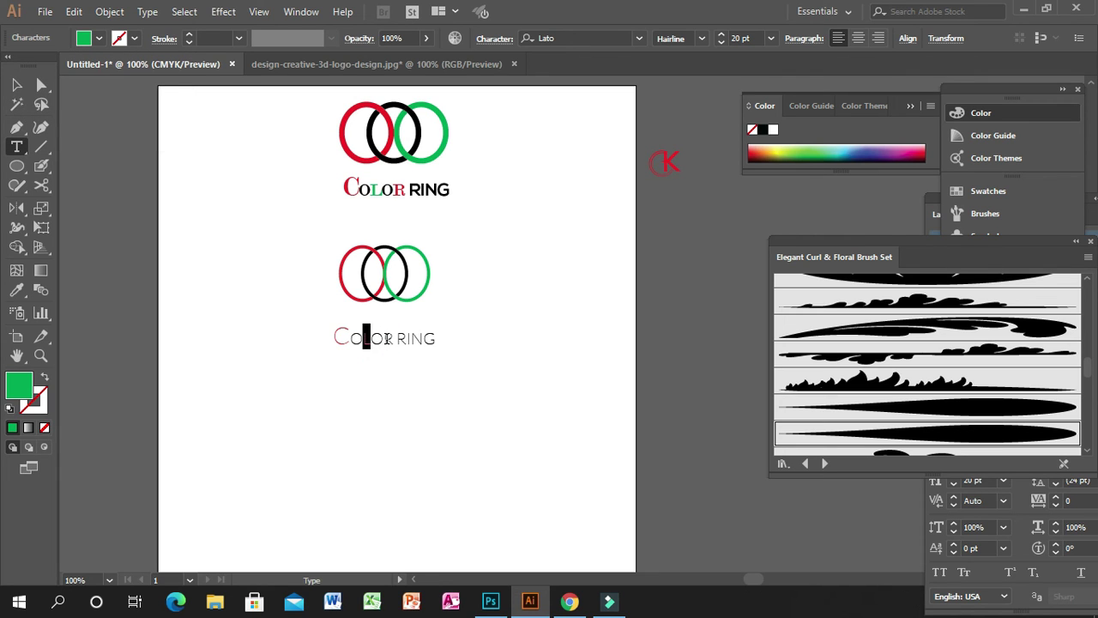
- Color the R at the end of COLOR red in the new text and finish editing it
left_click_drag(393, 338, 382, 338)
left_click(100, 38)
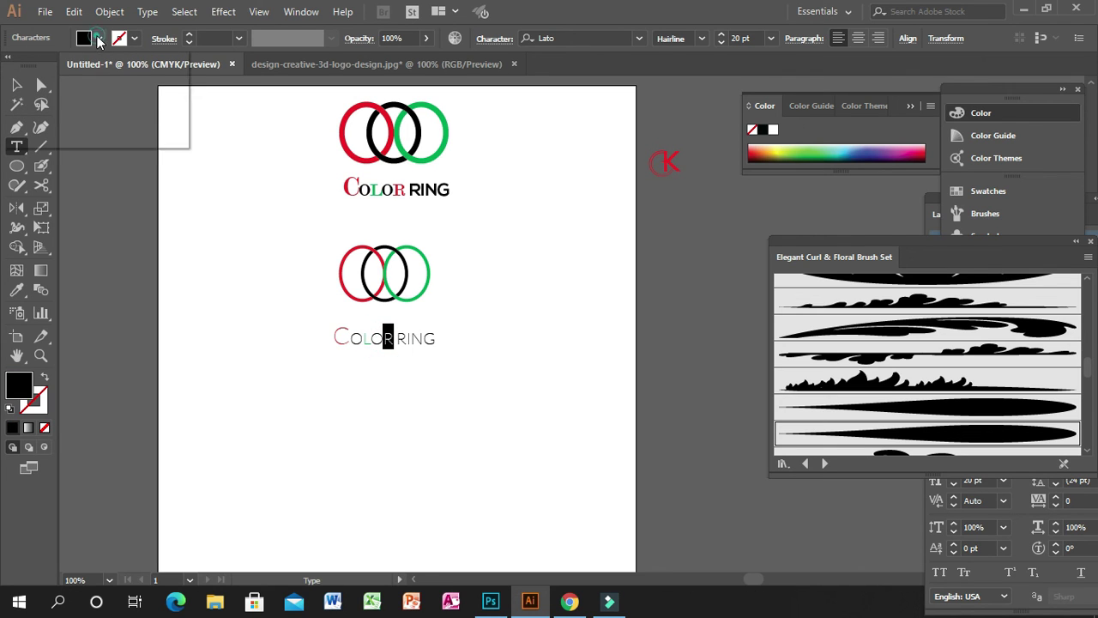
left_click(62, 66)
left_click(329, 300)
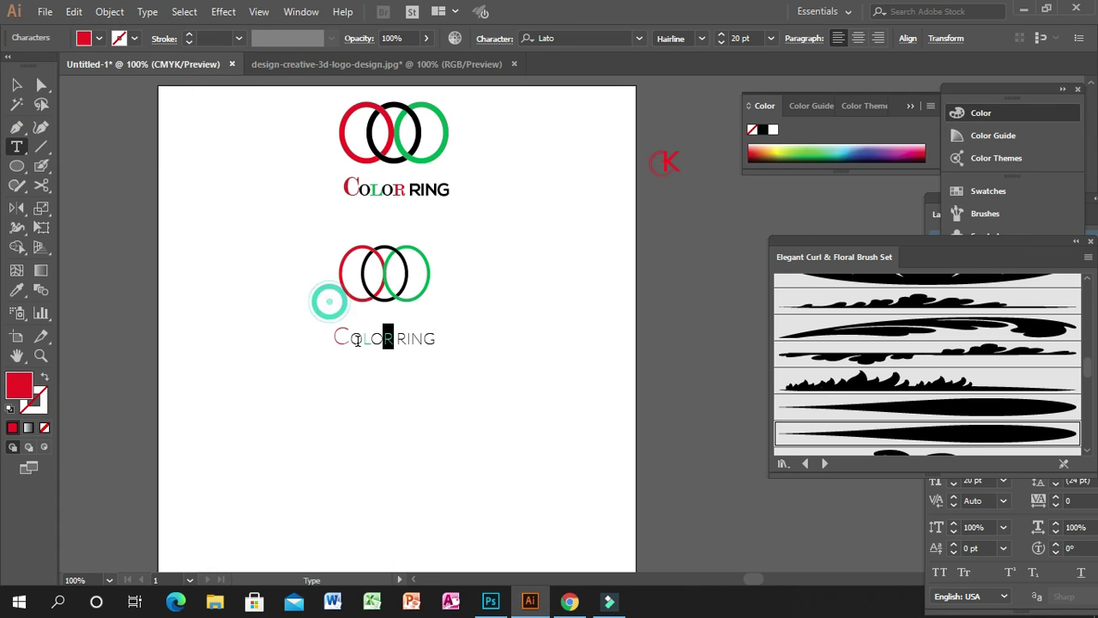
left_click(357, 341)
left_click(17, 84)
left_click(452, 418)
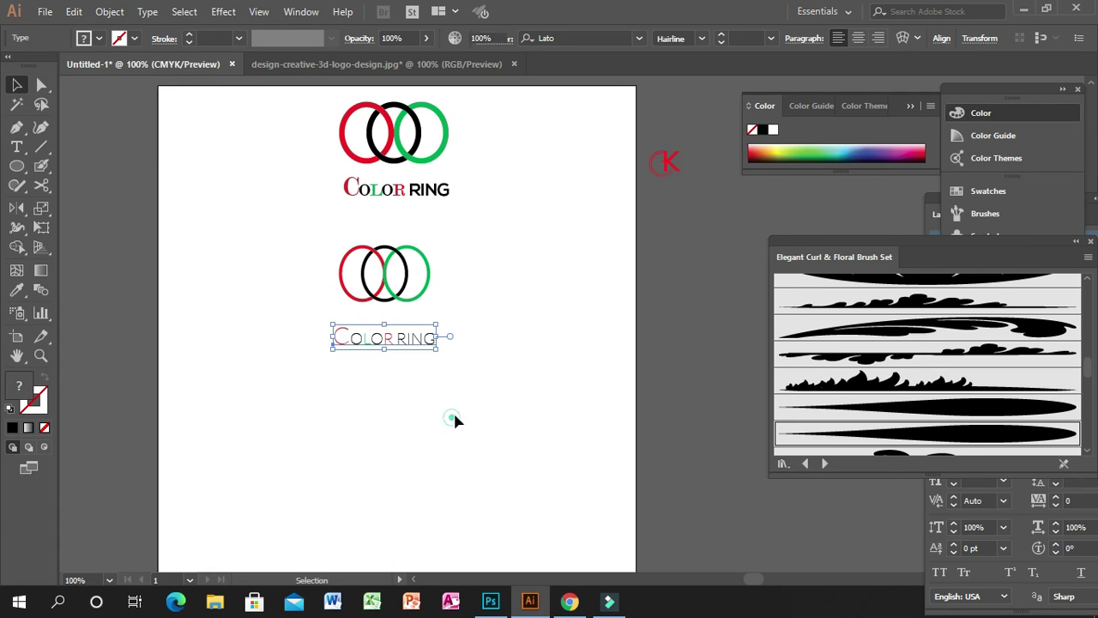
- Change the font of the whole new COLOR RING text to Muli Black
left_click_drag(310, 317, 455, 369)
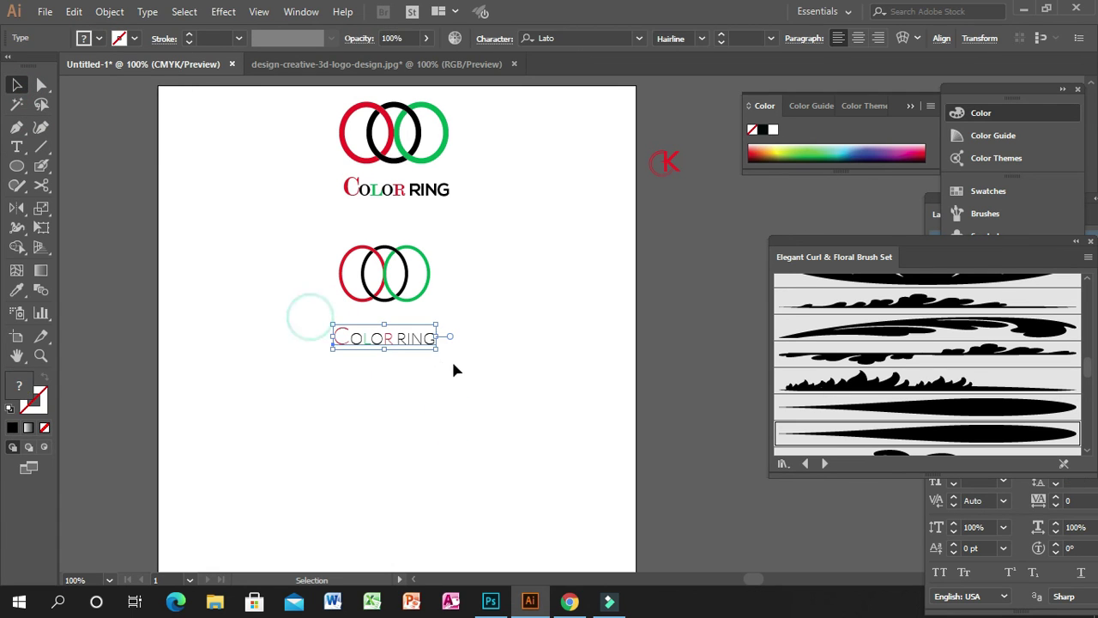
left_click(639, 38)
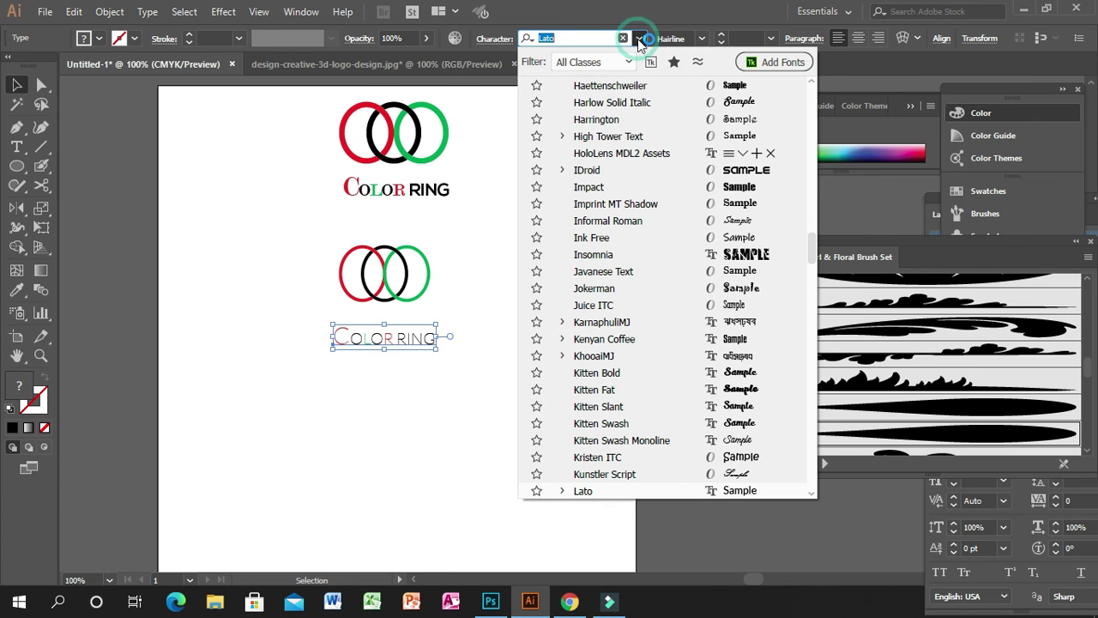
left_click(817, 271)
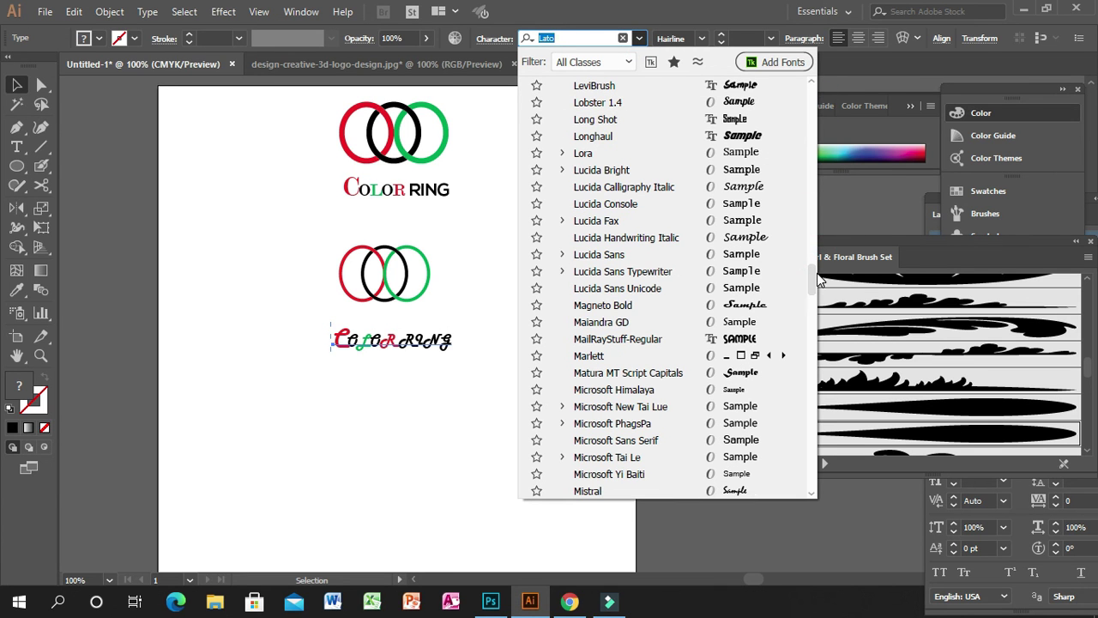
left_click_drag(817, 279, 797, 121)
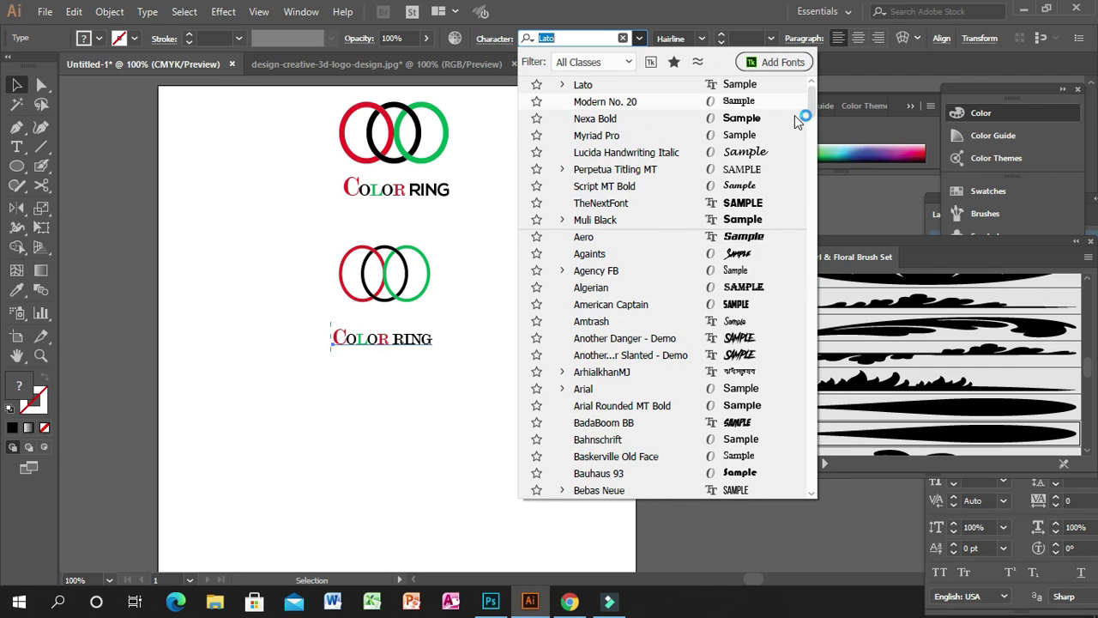
left_click(751, 221)
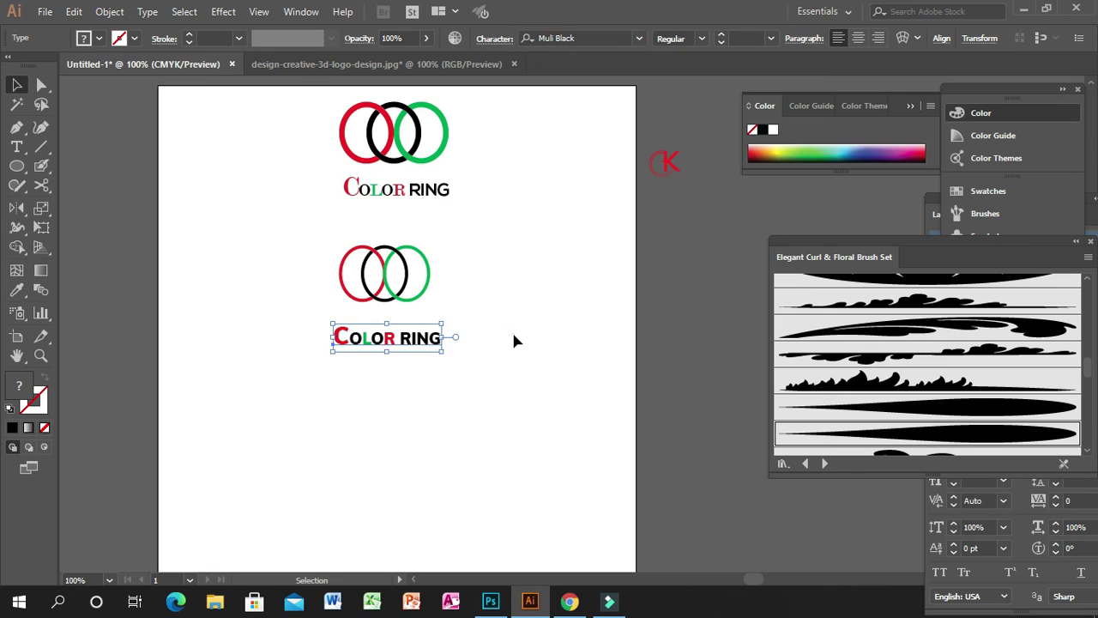
left_click(507, 344)
- Move the new COLOR RING text up so it sits just beneath the rings
left_click(365, 341)
left_click_drag(385, 347, 384, 318)
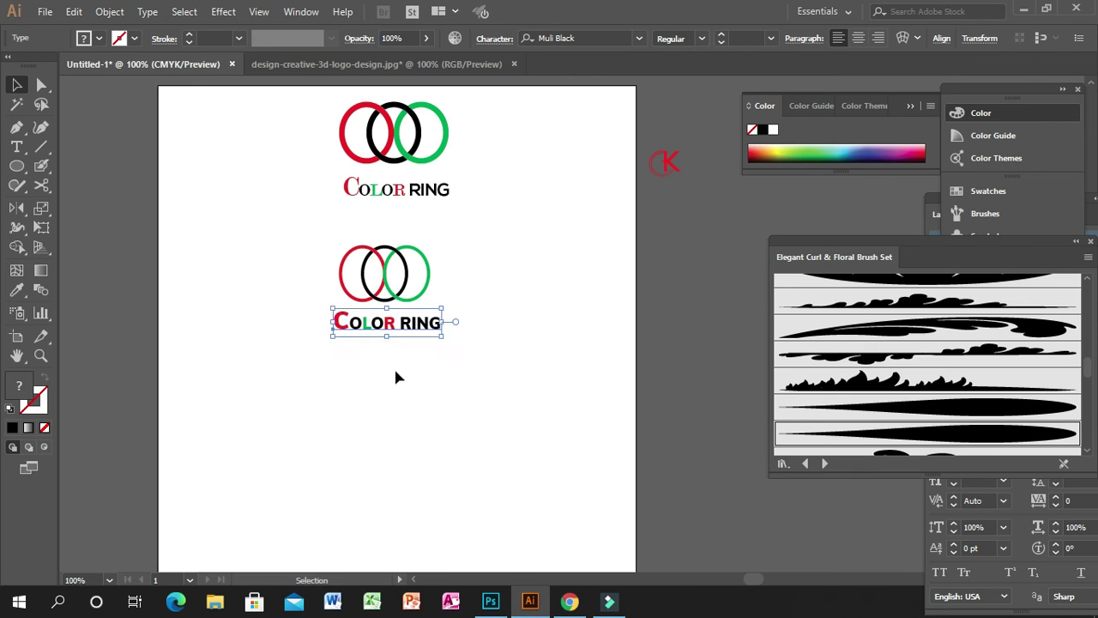
left_click(393, 375)
- Group the three new rings into one object
left_click_drag(318, 242, 452, 290)
right_click(415, 275)
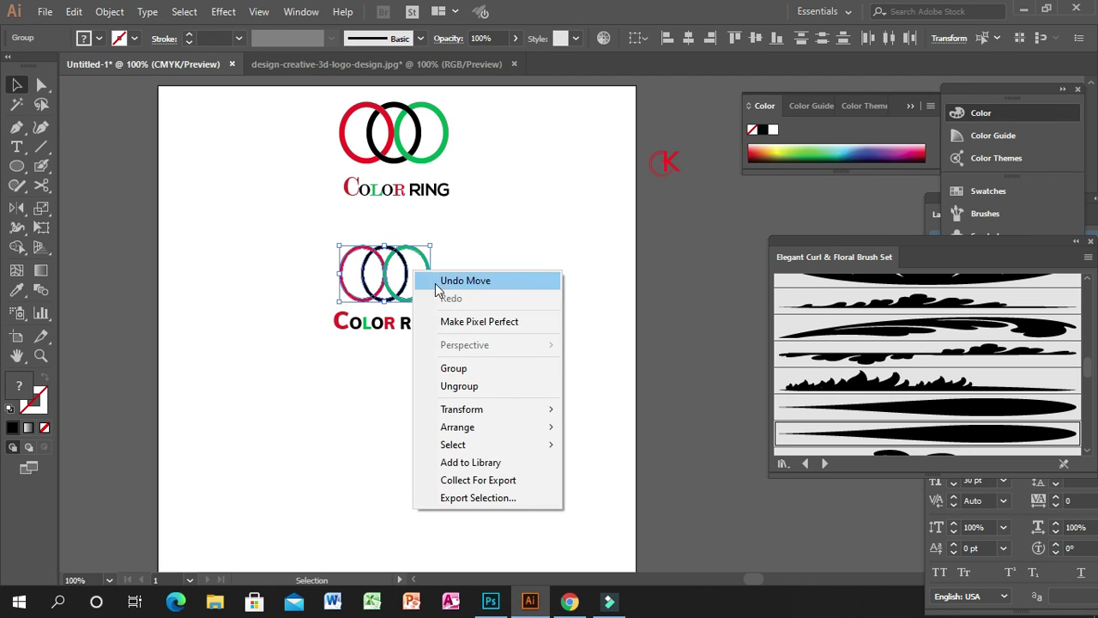
left_click(506, 367)
- Align the ring group and the COLOR RING text on their horizontal centers, and reselect both
left_click_drag(519, 373, 309, 276)
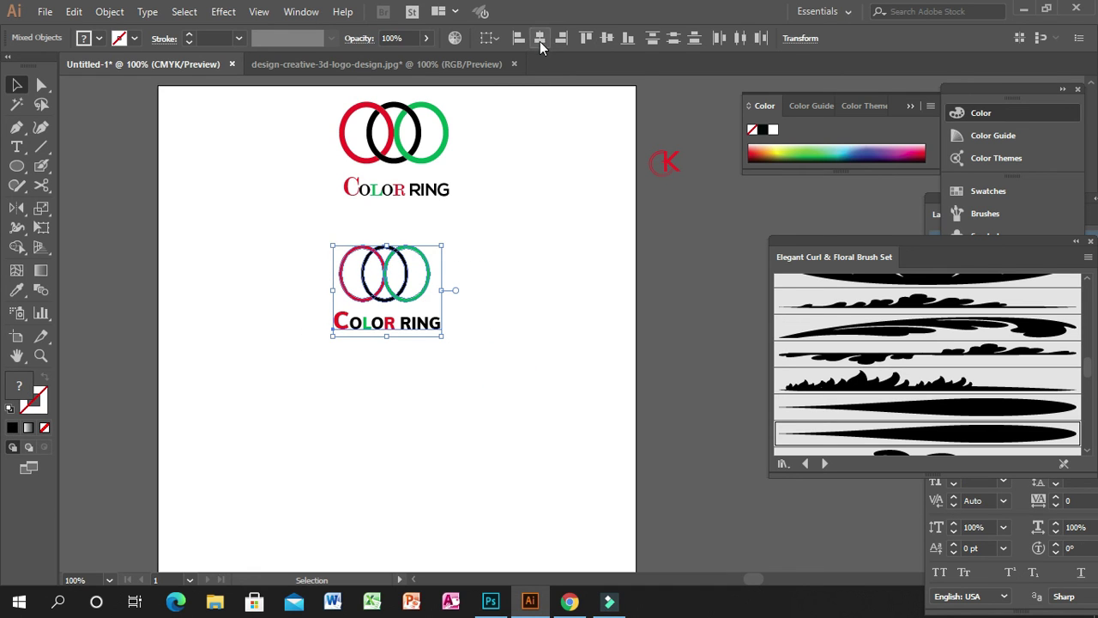
left_click(540, 41)
left_click(472, 380)
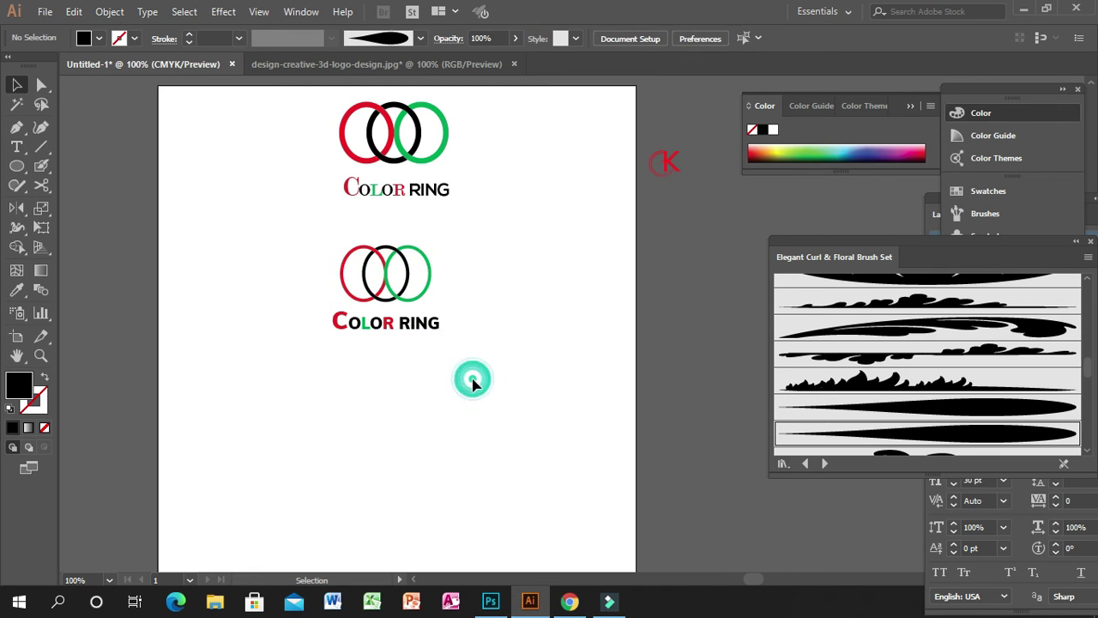
left_click_drag(309, 229, 486, 385)
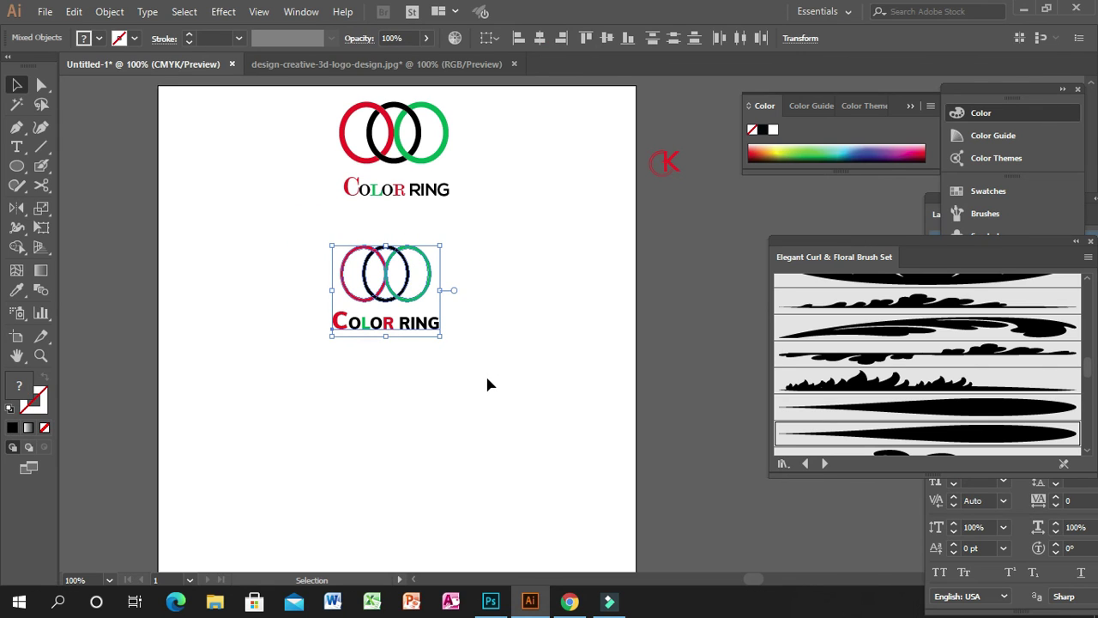